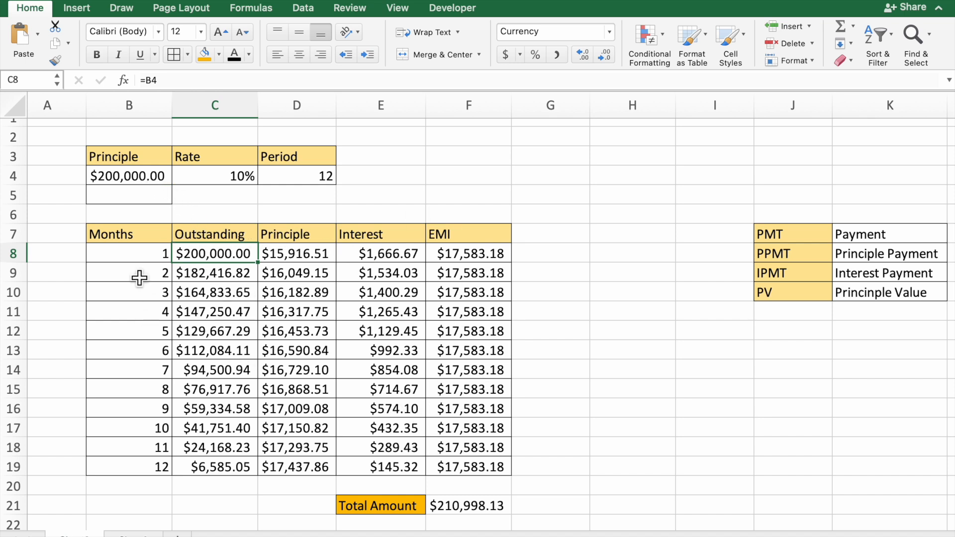
# Set the loan principle in B4 to 50000.
pyautogui.click(152, 175)
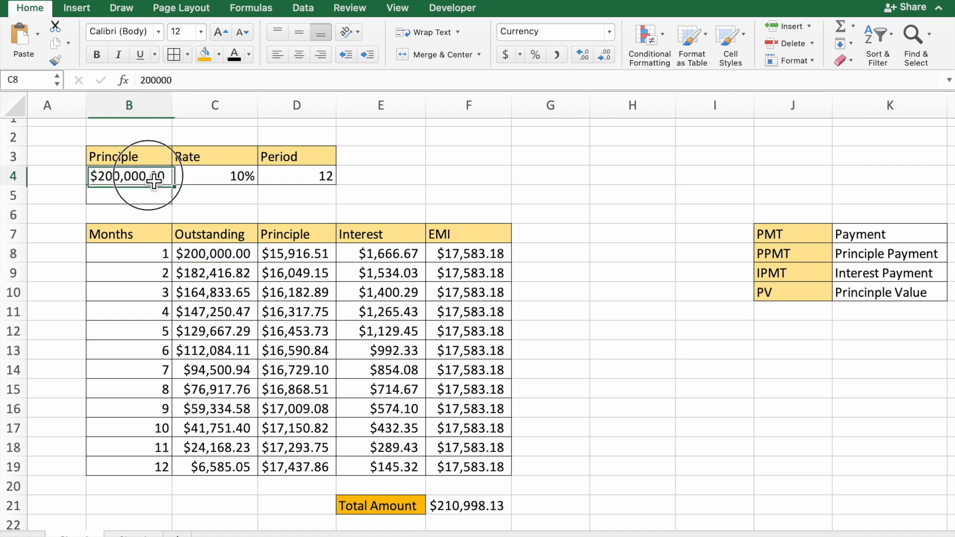
pyautogui.click(219, 182)
pyautogui.click(330, 181)
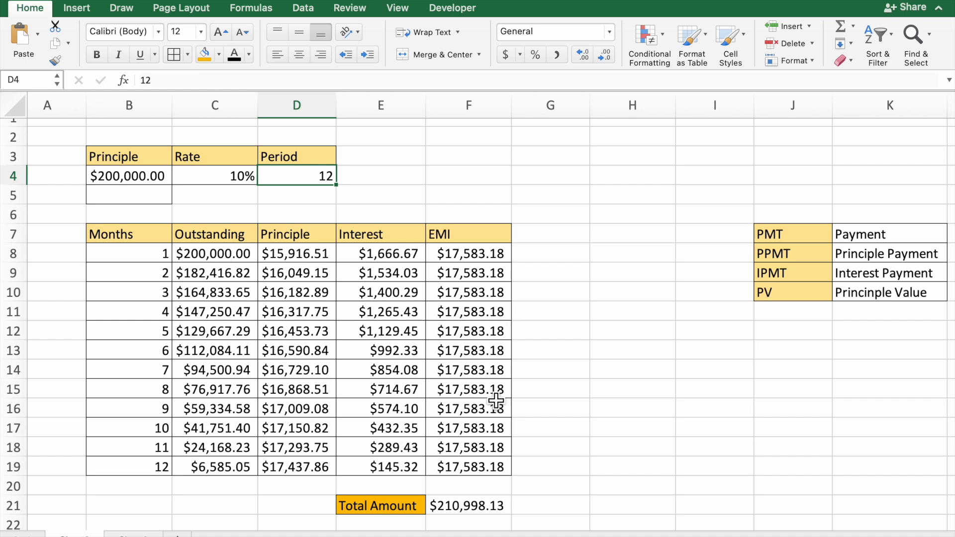
pyautogui.click(158, 179)
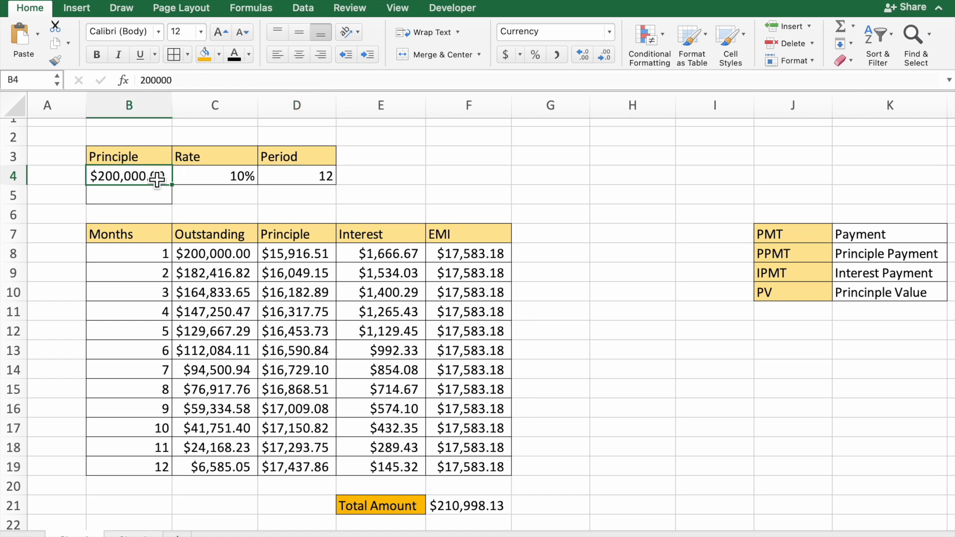
pyautogui.write('50000')
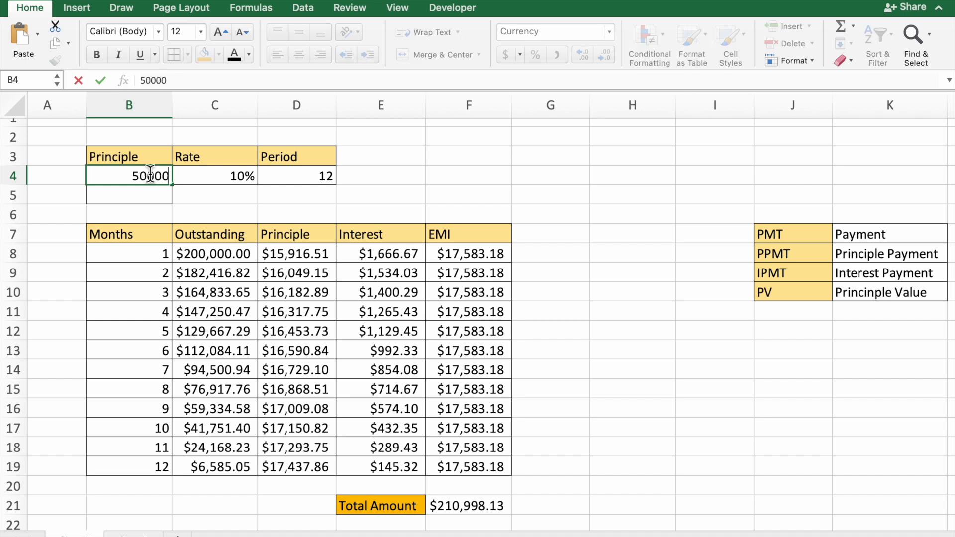
pyautogui.press('Return')
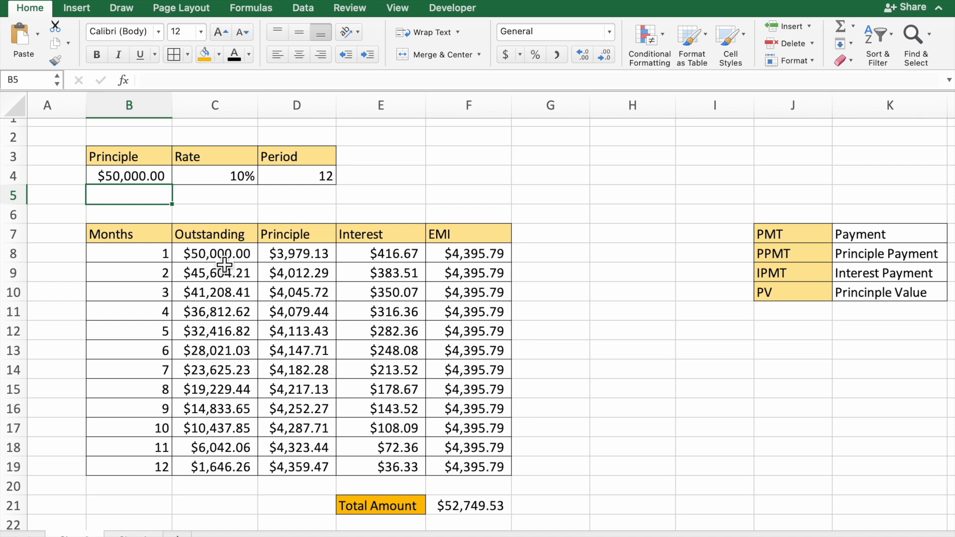
# Clear the Outstanding, Principle, Interest and EMI cells C8:F19 and the Total Amount formula in F21.
pyautogui.moveTo(219, 256); pyautogui.dragTo(499, 468)
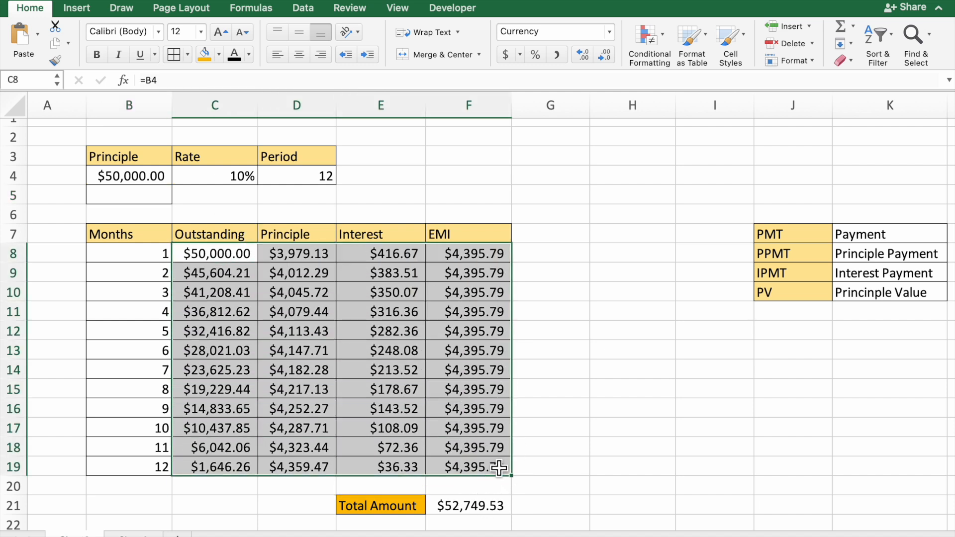
pyautogui.press('Delete')
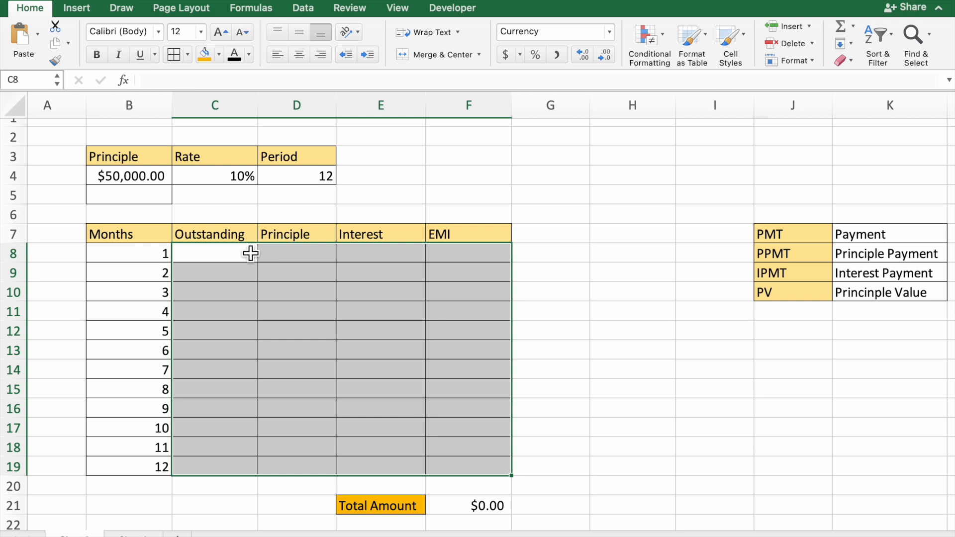
pyautogui.click(234, 259)
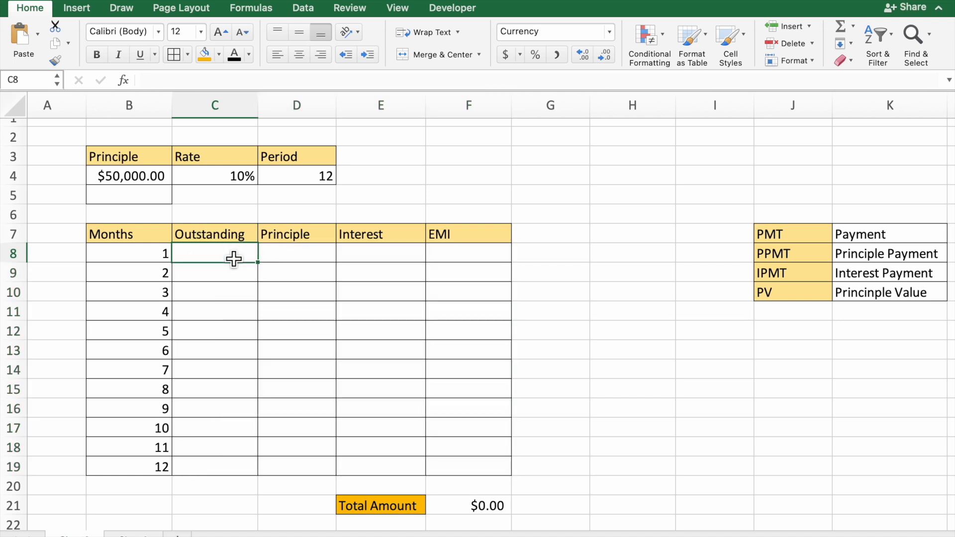
pyautogui.click(477, 512)
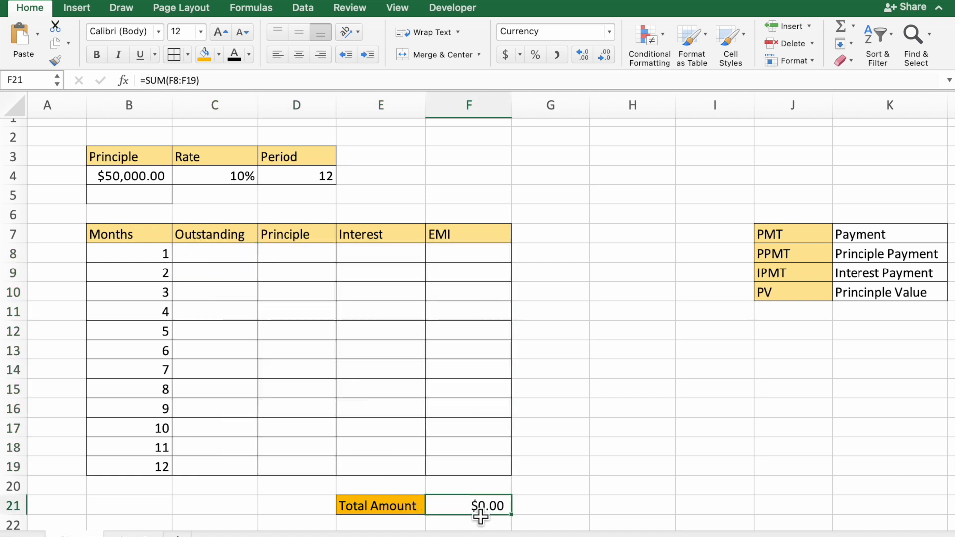
pyautogui.press('Delete')
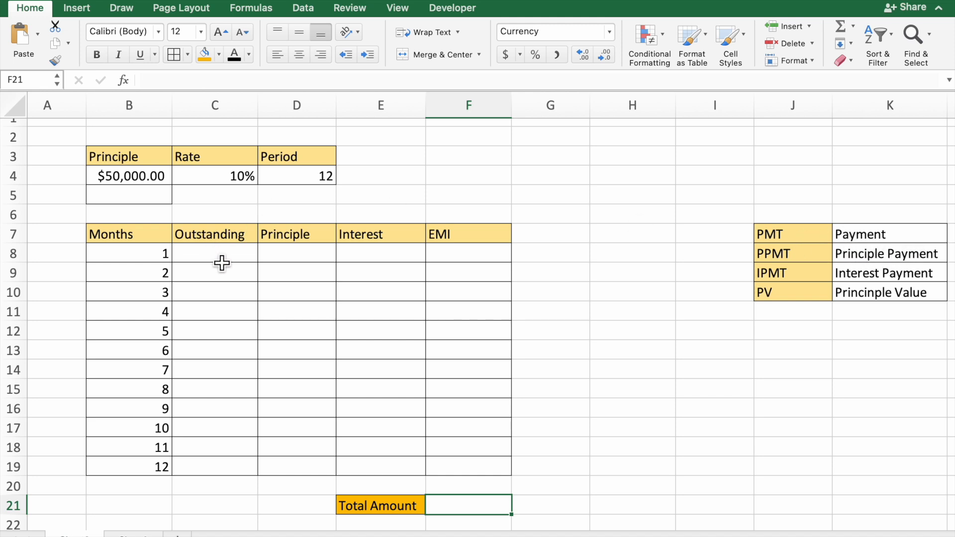
# Set the loan principle in B4 to 200000.
pyautogui.click(163, 184)
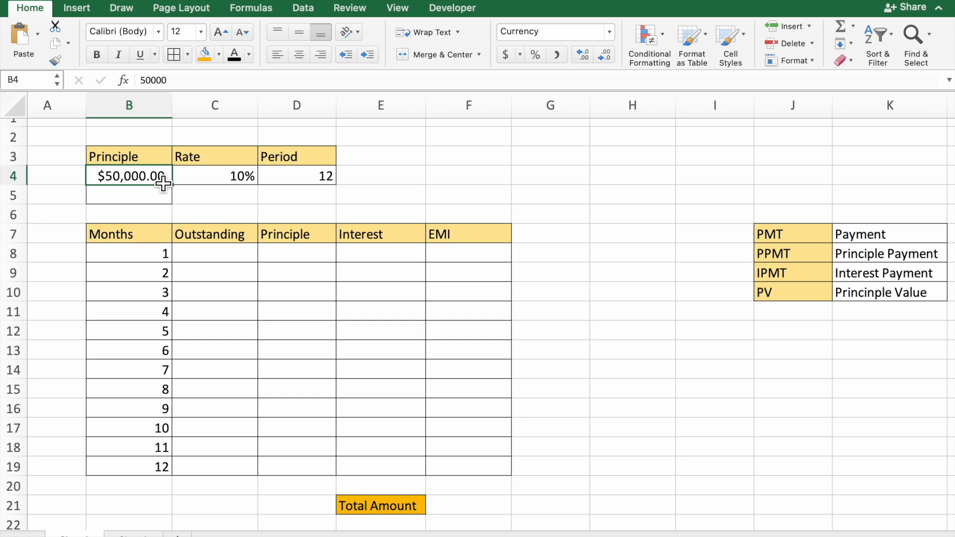
pyautogui.write('2000')
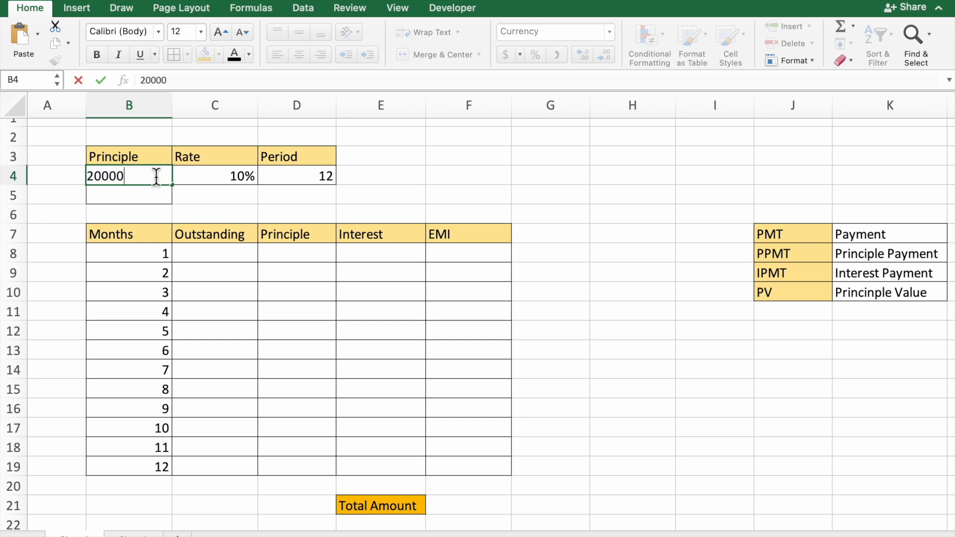
pyautogui.press('Return')
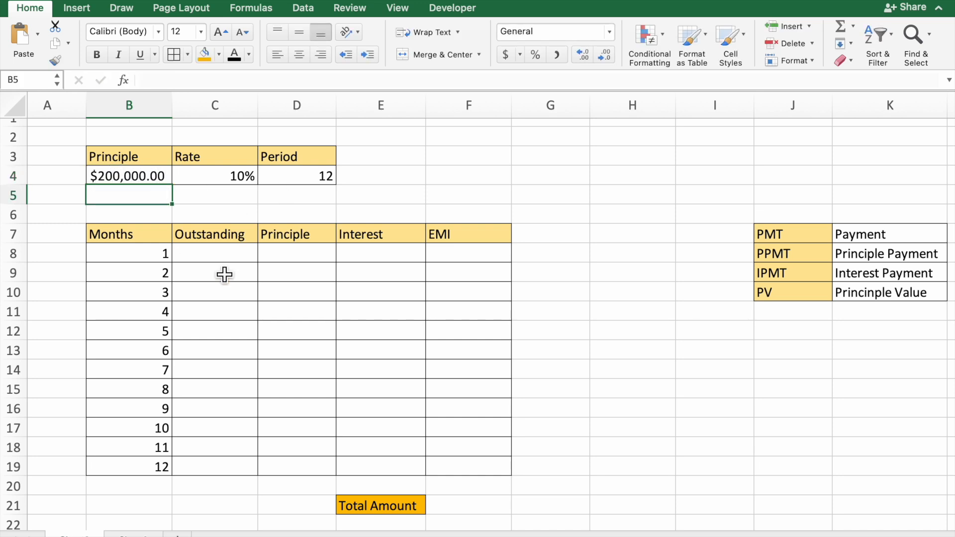
# Link the first month's Outstanding cell C8 to the loan principle with =B4.
pyautogui.click(225, 257)
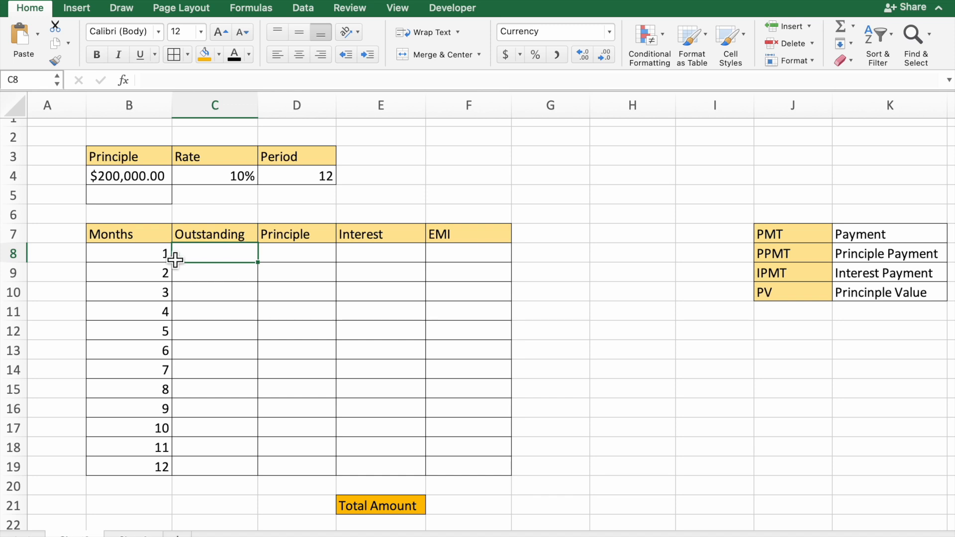
pyautogui.write('=')
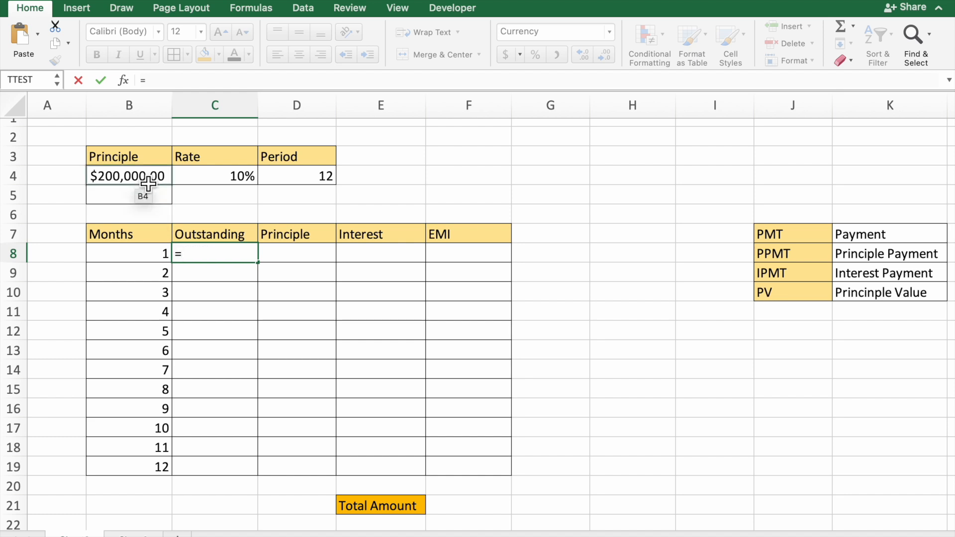
pyautogui.click(147, 184)
pyautogui.press('Return')
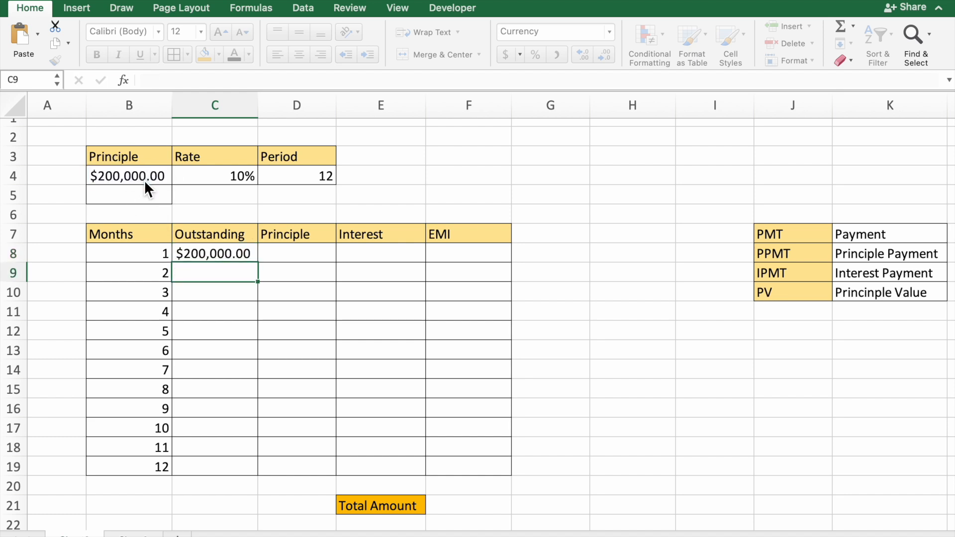
# Begin a PPMT formula in D8 for the first month's principle, with the rate argument $C$4/12.
pyautogui.click(317, 259)
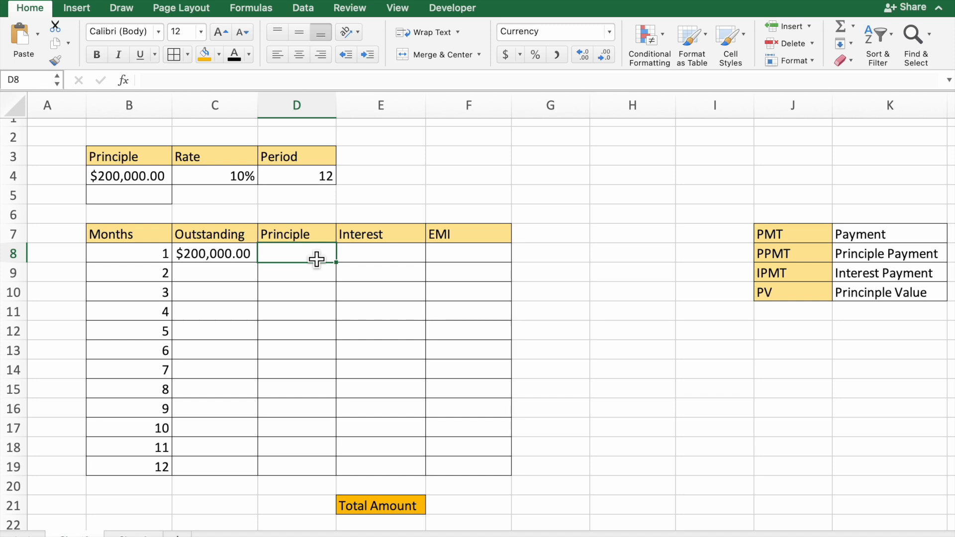
pyautogui.write('=')
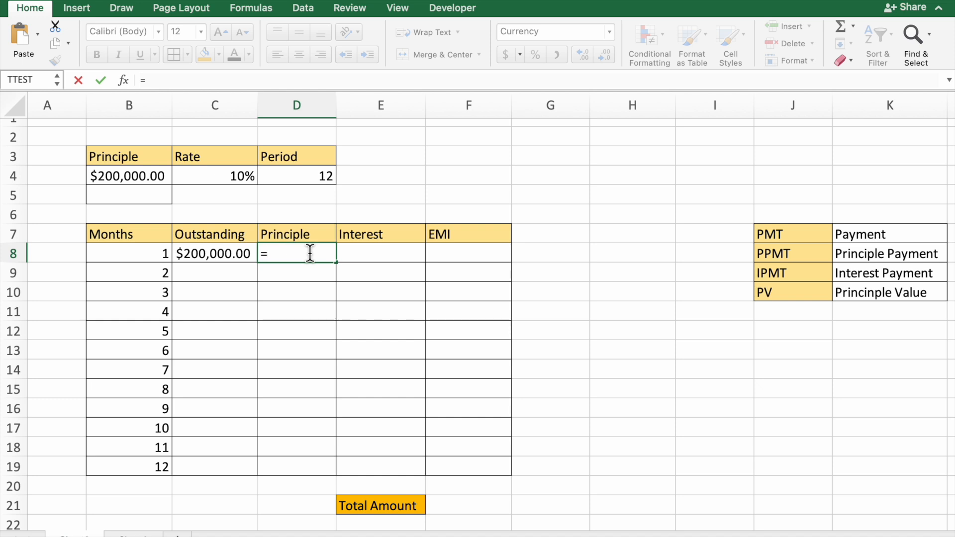
pyautogui.write('p')
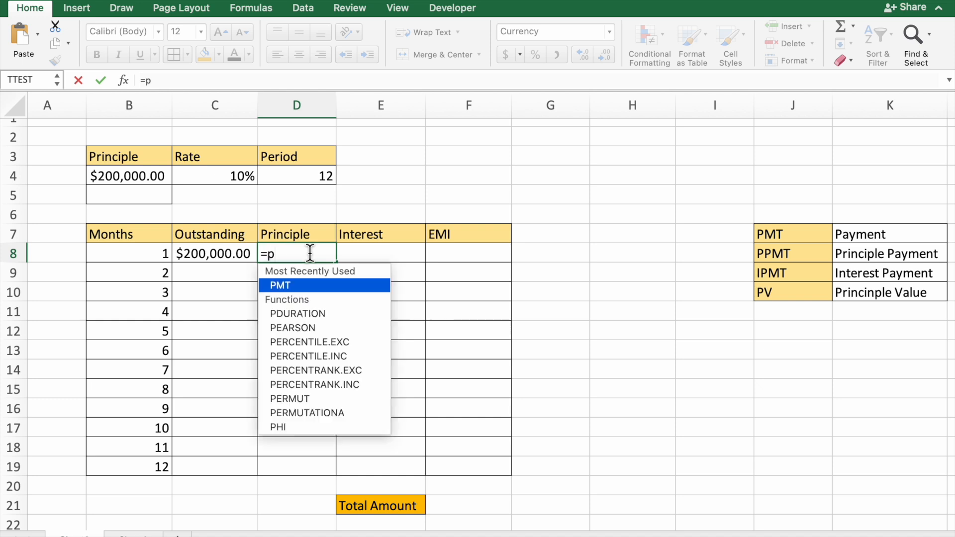
pyautogui.write('pm')
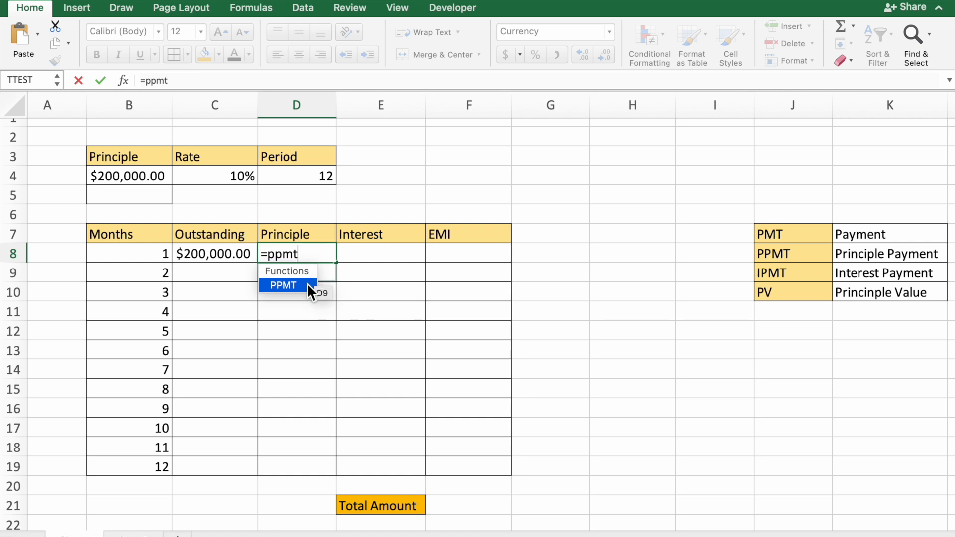
pyautogui.write('t')
pyautogui.doubleClick(308, 285)
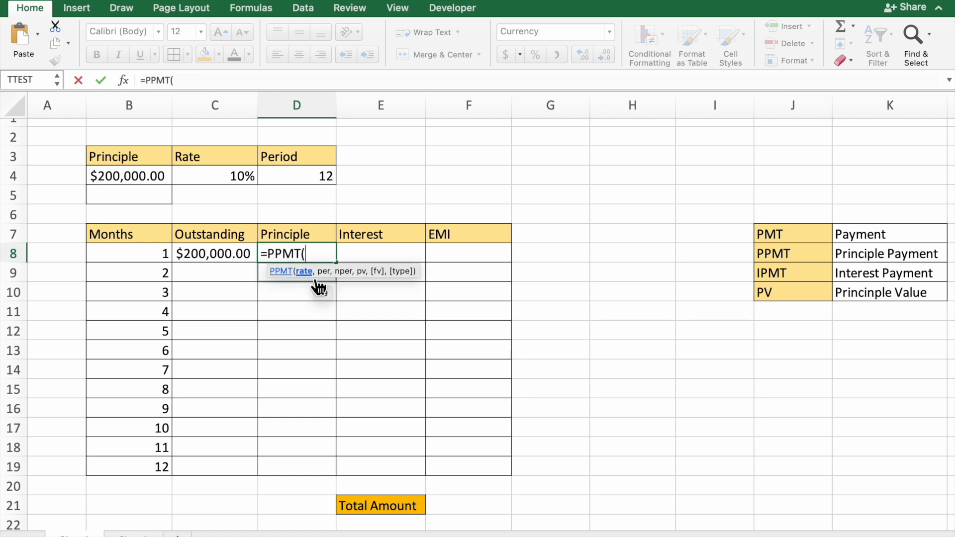
pyautogui.click(247, 184)
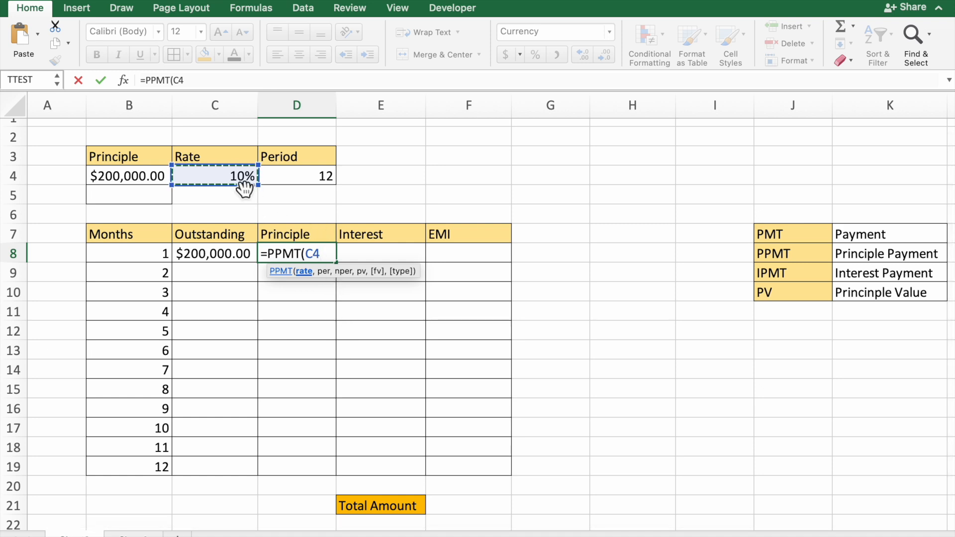
pyautogui.press('F4')
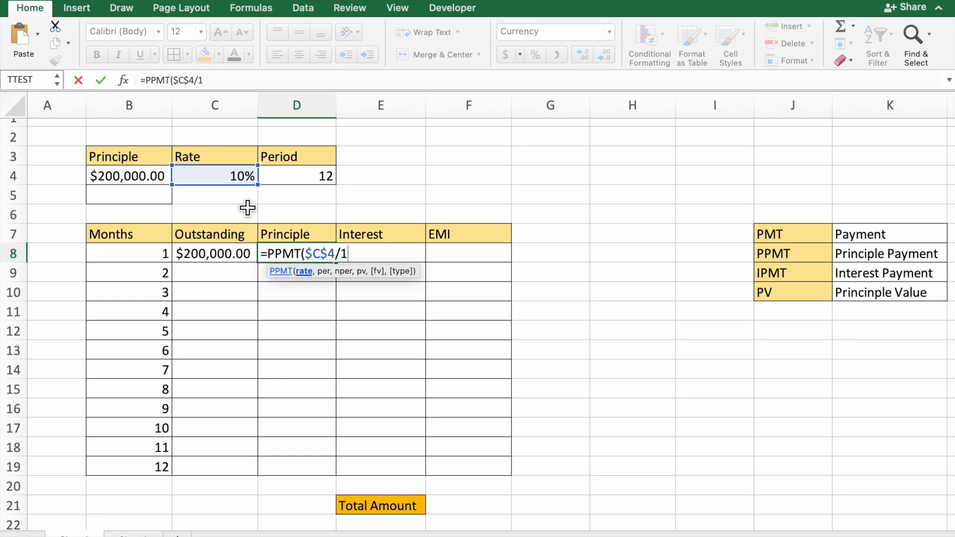
pyautogui.write(',')
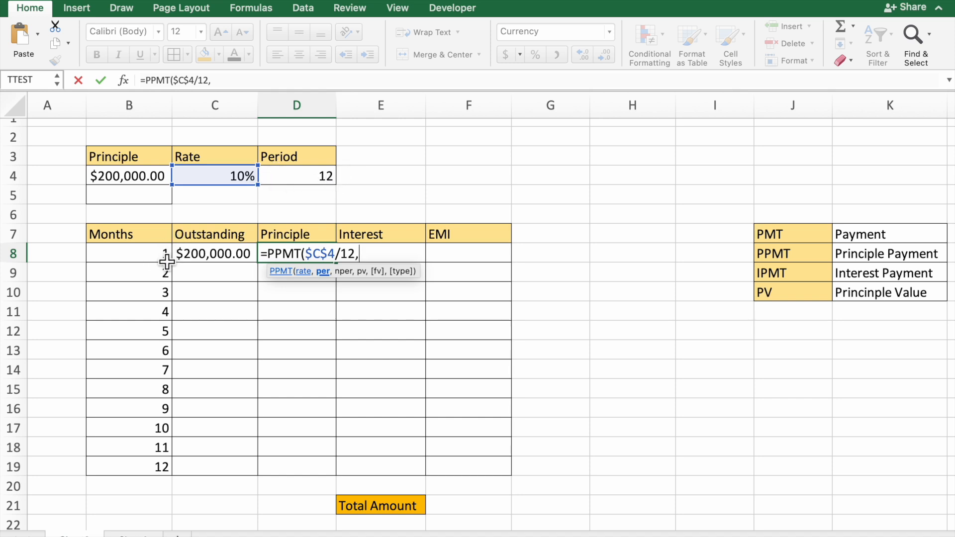
# Complete the PPMT formula in D8 with period B8, number of periods $D$4 and present value $B$4.
pyautogui.click(167, 261)
pyautogui.write(',')
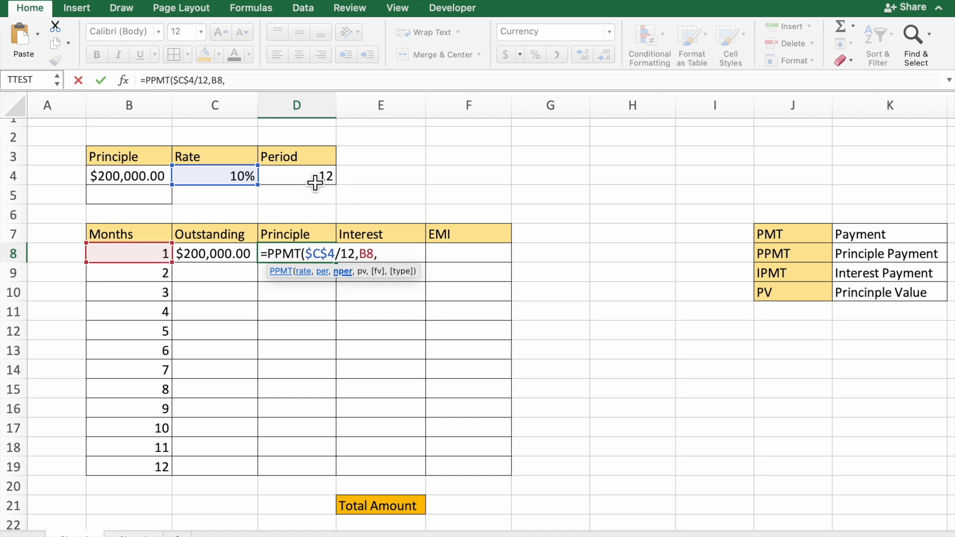
pyautogui.click(314, 181)
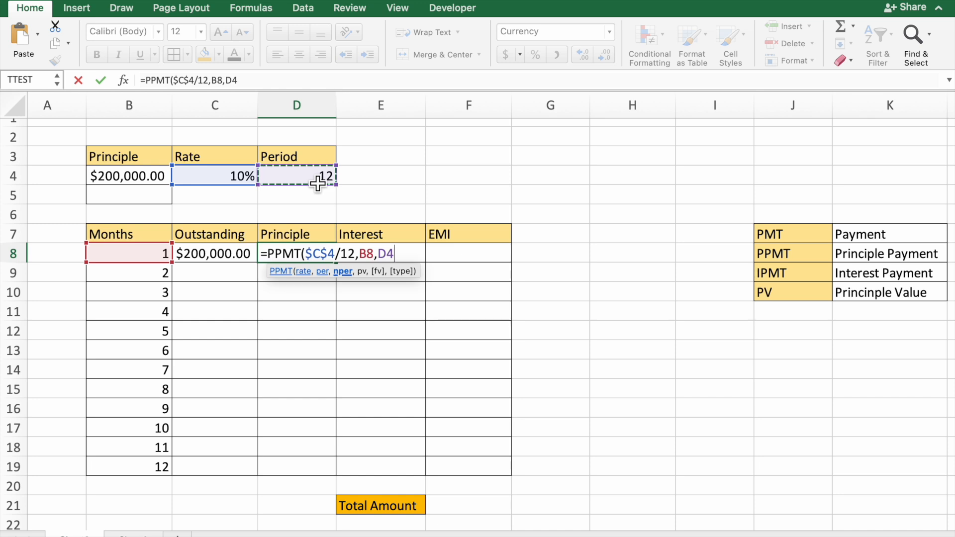
pyautogui.press('F4')
pyautogui.write(',')
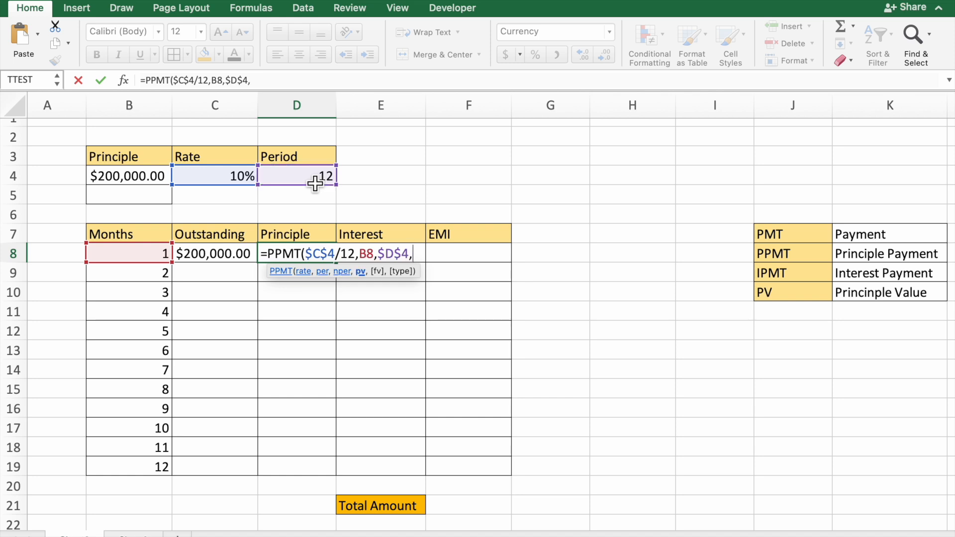
pyautogui.click(146, 184)
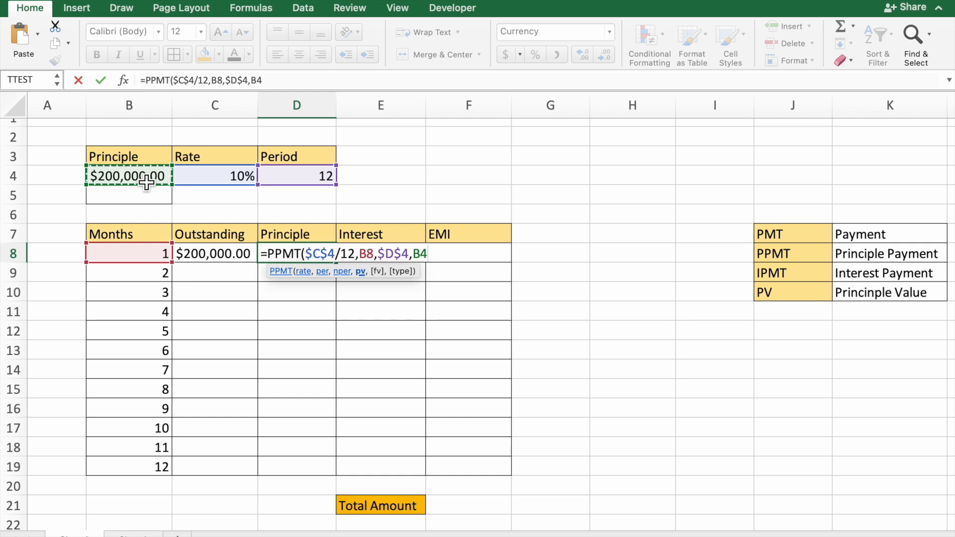
pyautogui.press('F4')
pyautogui.write(')')
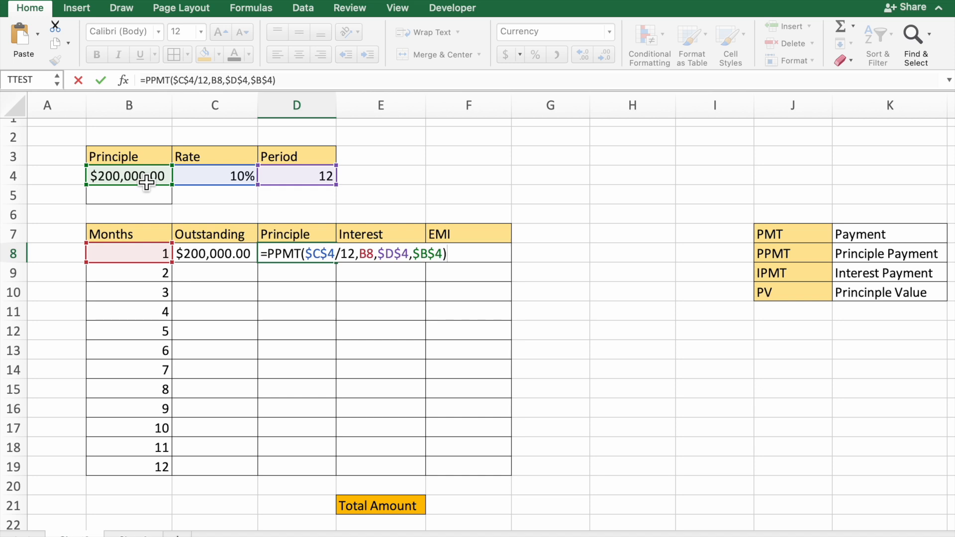
pyautogui.press('Return')
# Make the present value negative in D8's formula so it reads =PPMT($C$4/12,B8,$D$4,-$B$4).
pyautogui.doubleClick(288, 254)
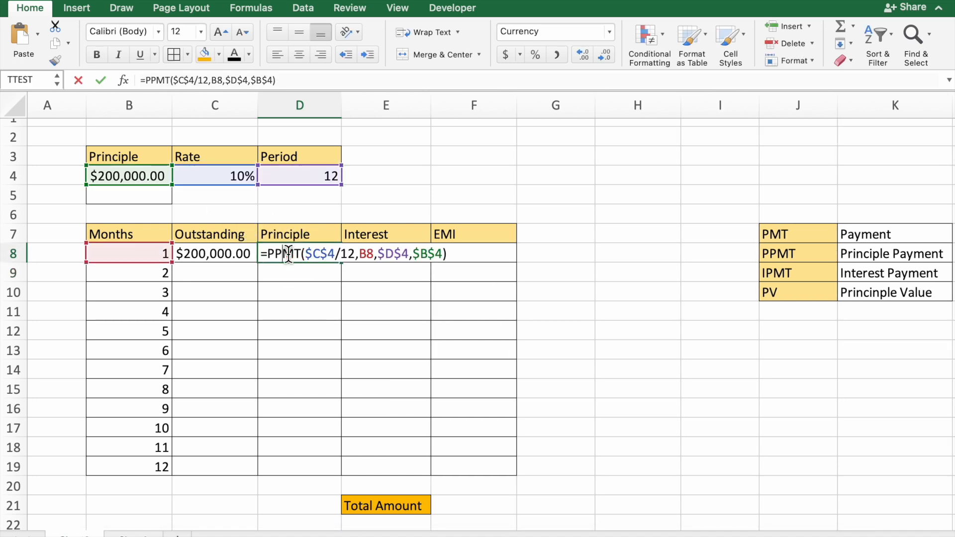
pyautogui.click(413, 255)
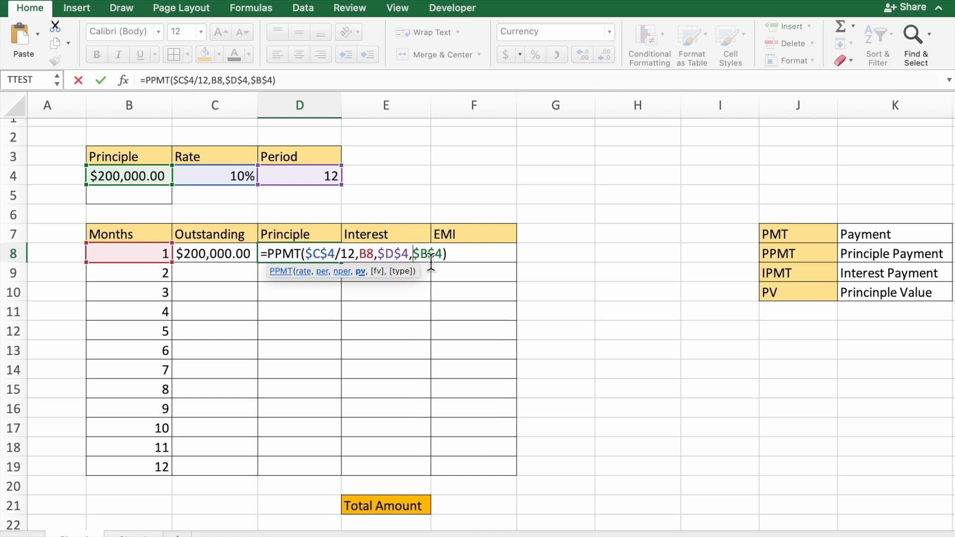
pyautogui.write('-')
pyautogui.press('Return')
pyautogui.click(325, 259)
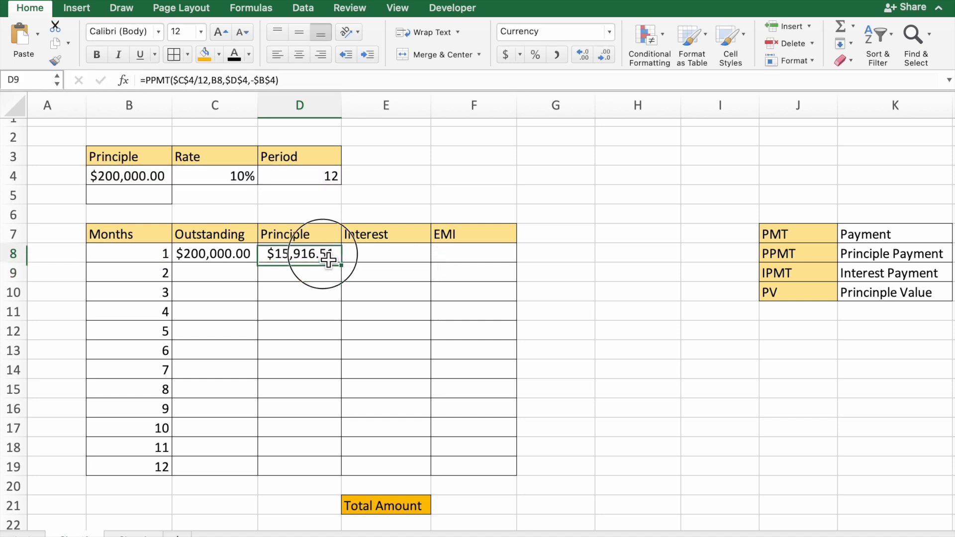
# Begin an IPMT formula in E8 for the first month's interest, with the rate argument $C$4/12.
pyautogui.click(396, 260)
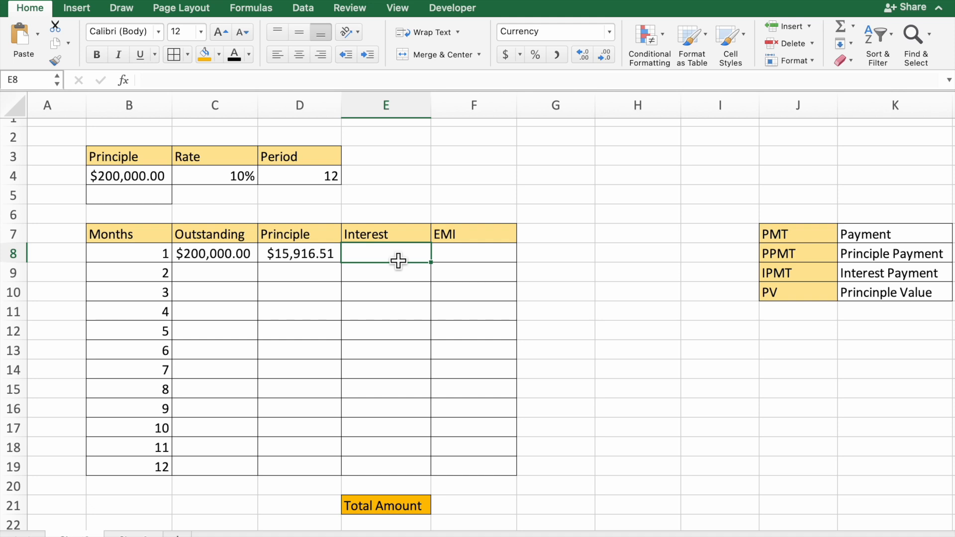
pyautogui.write('=')
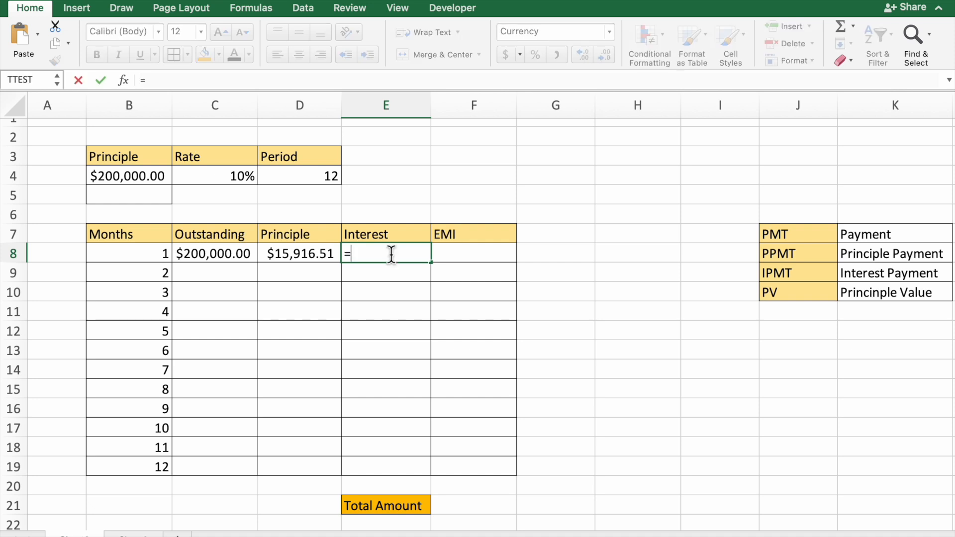
pyautogui.write('ip')
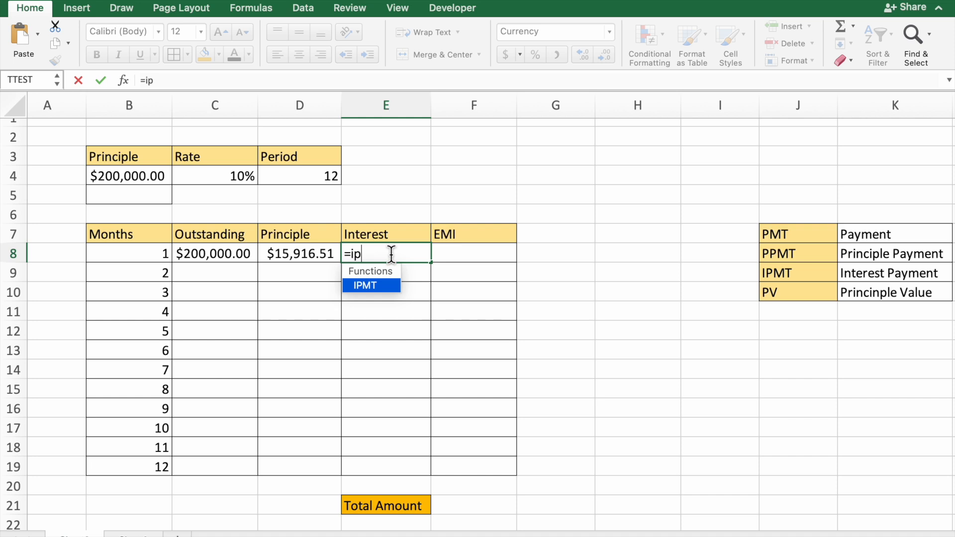
pyautogui.write('mt')
pyautogui.doubleClick(389, 285)
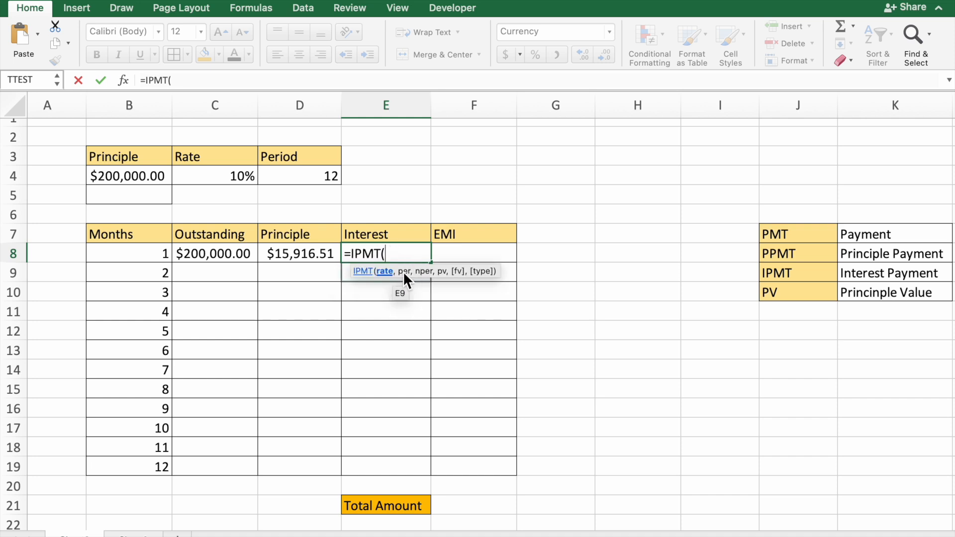
pyautogui.click(244, 180)
pyautogui.write('/')
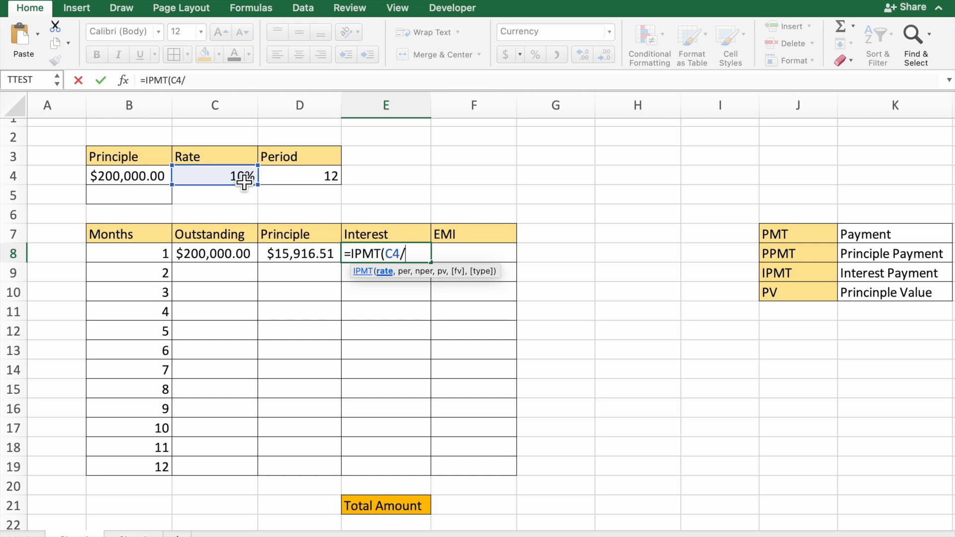
pyautogui.click(393, 259)
pyautogui.press('F4')
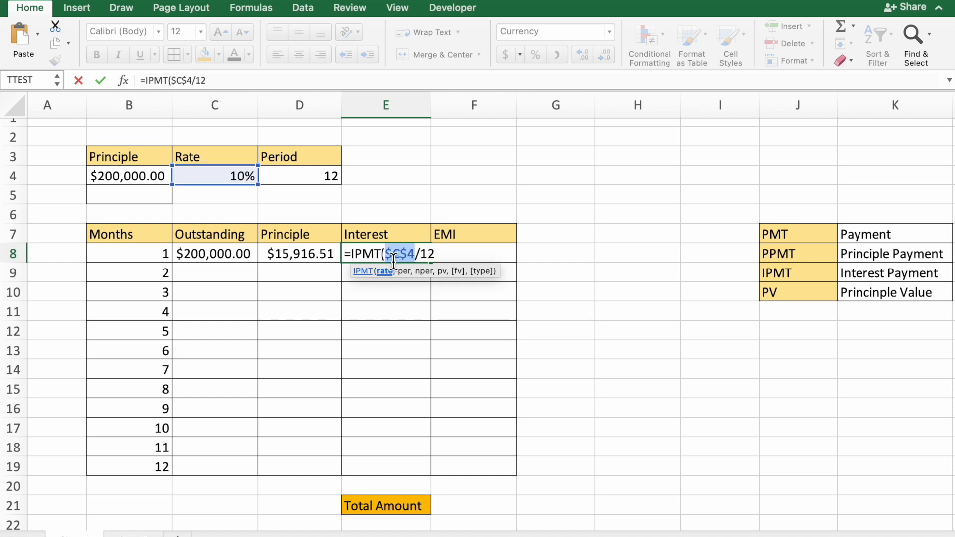
pyautogui.click(438, 259)
pyautogui.write('12,')
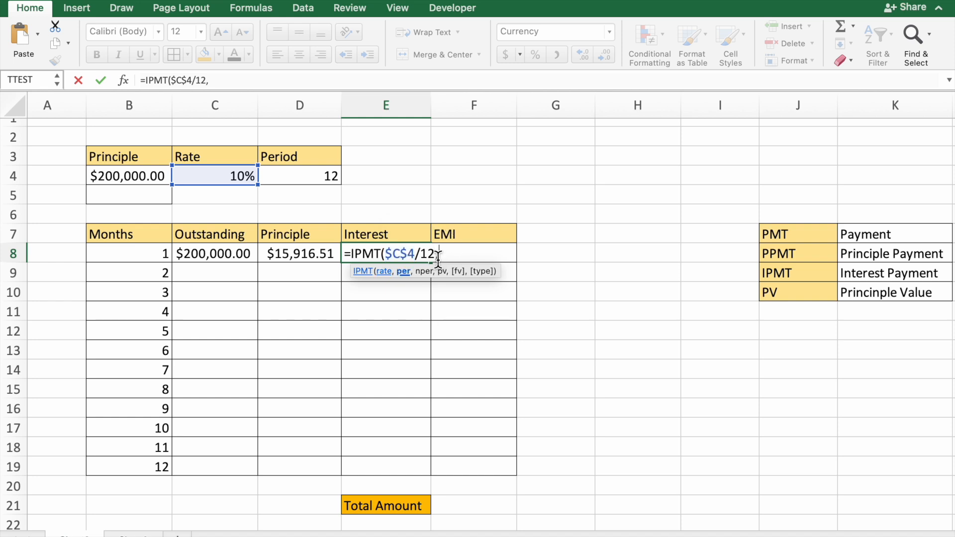
# Complete the IPMT formula in E8 with period B8, number of periods $D$4 and present value $B$4.
pyautogui.click(162, 258)
pyautogui.write(',')
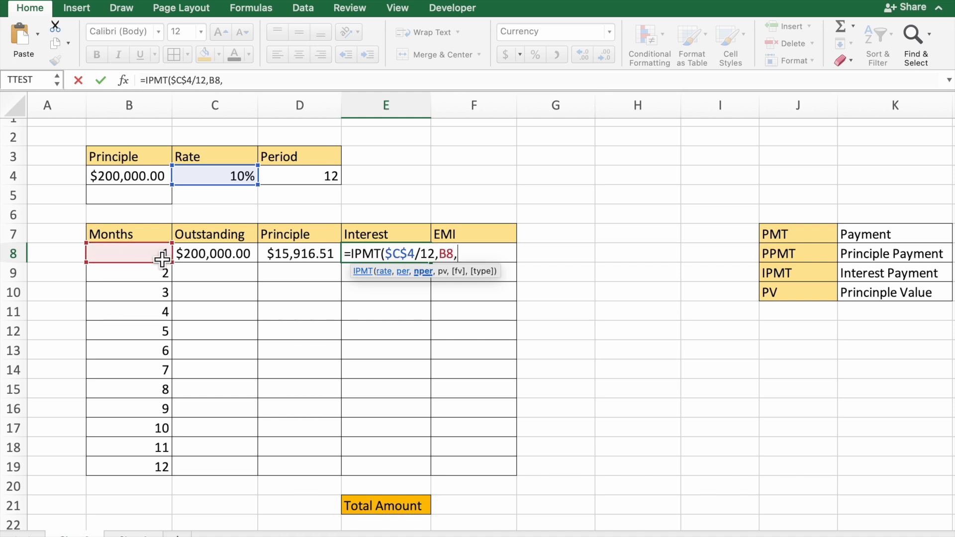
pyautogui.click(323, 184)
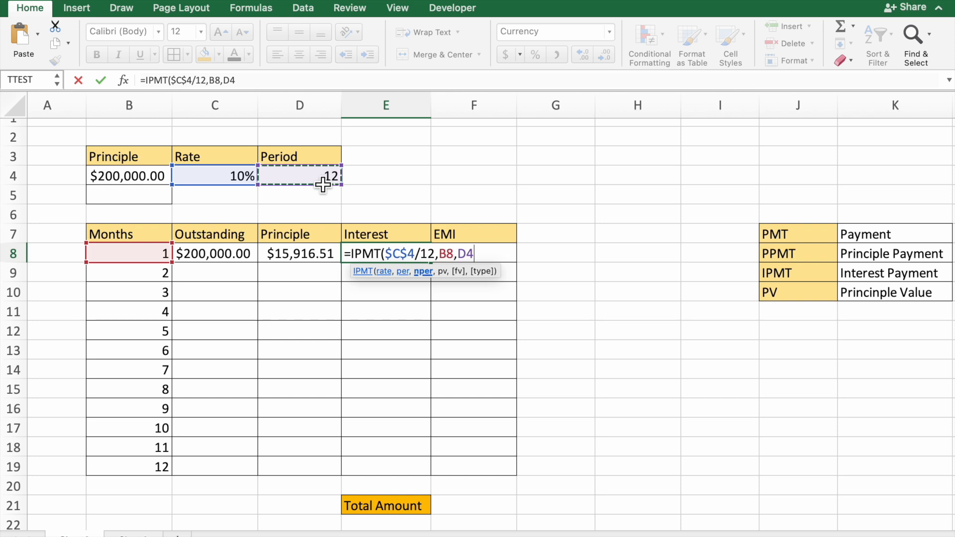
pyautogui.press('F4')
pyautogui.write(',')
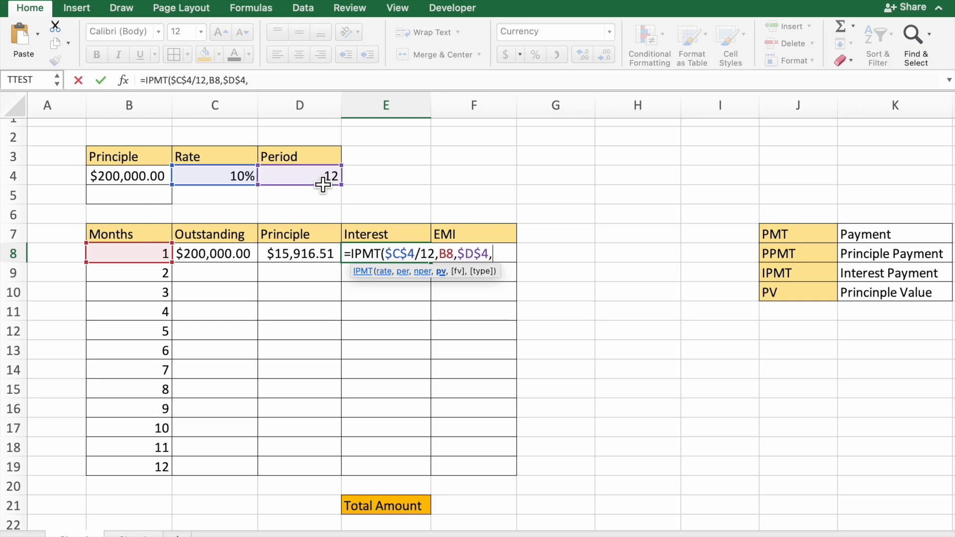
pyautogui.click(145, 183)
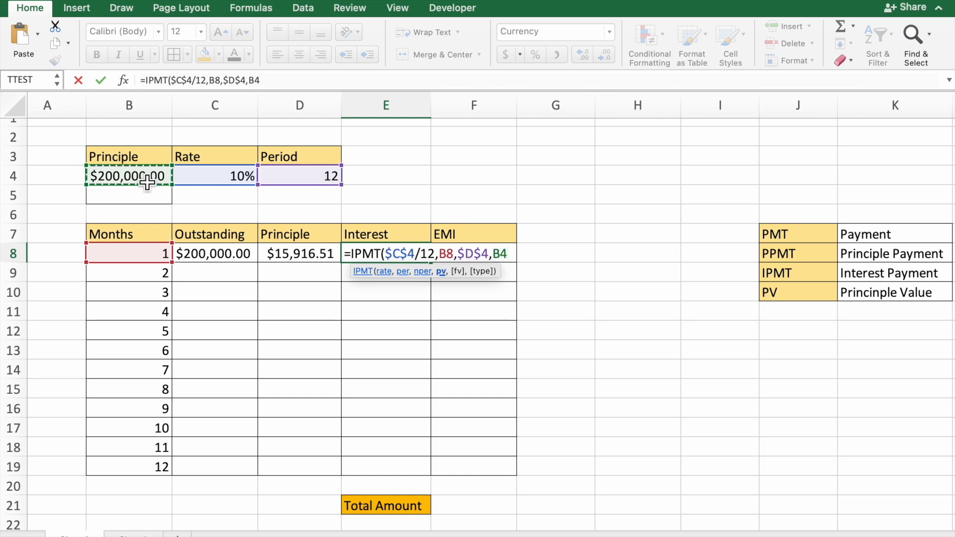
pyautogui.press('F4')
pyautogui.write(')')
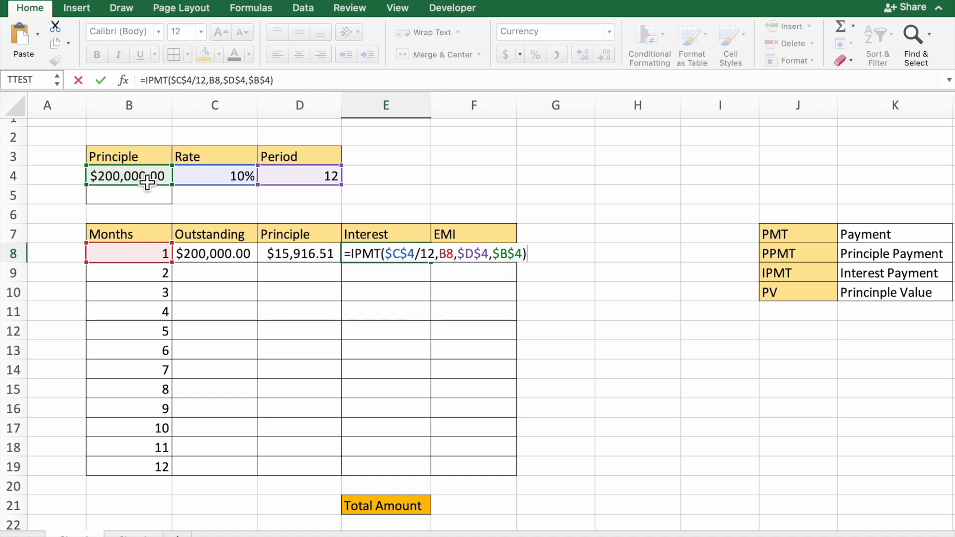
pyautogui.press('Return')
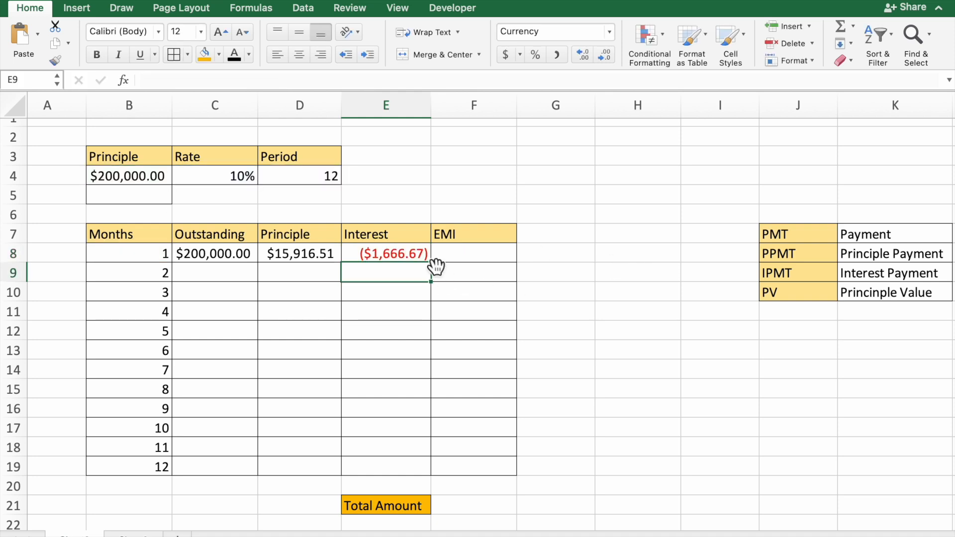
# Make the present value negative in E8's formula so it reads =IPMT($C$4/12,B8,$D$4,-$B$4).
pyautogui.doubleClick(417, 252)
pyautogui.click(493, 254)
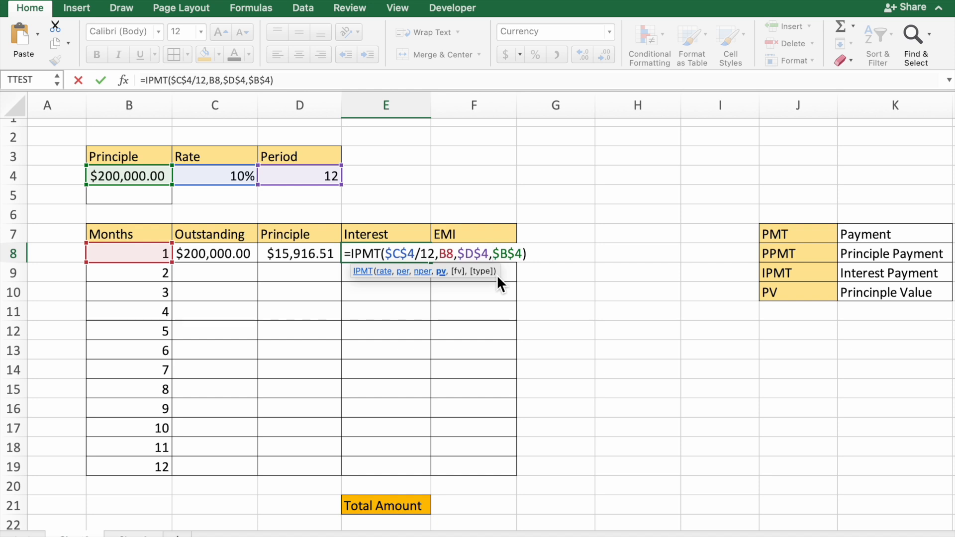
pyautogui.write('-')
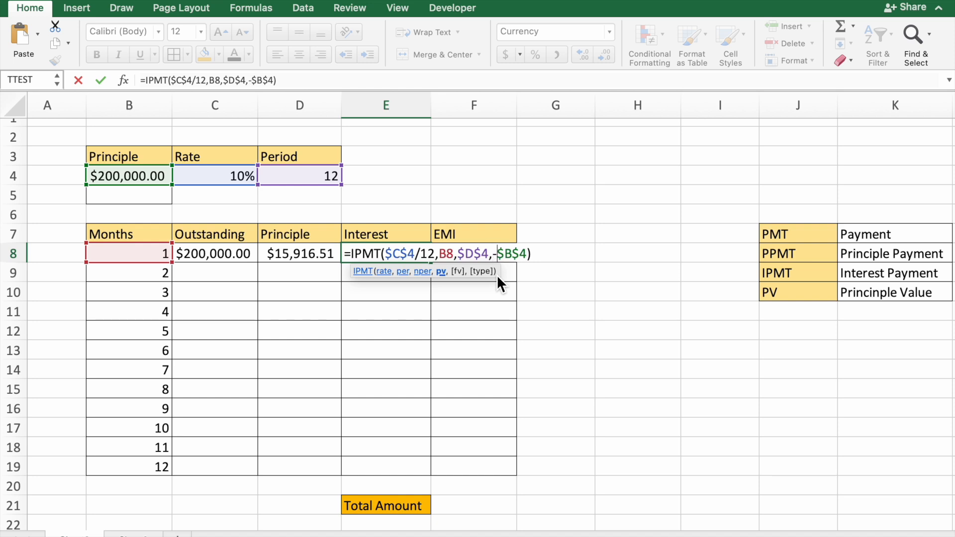
pyautogui.press('Return')
pyautogui.click(420, 261)
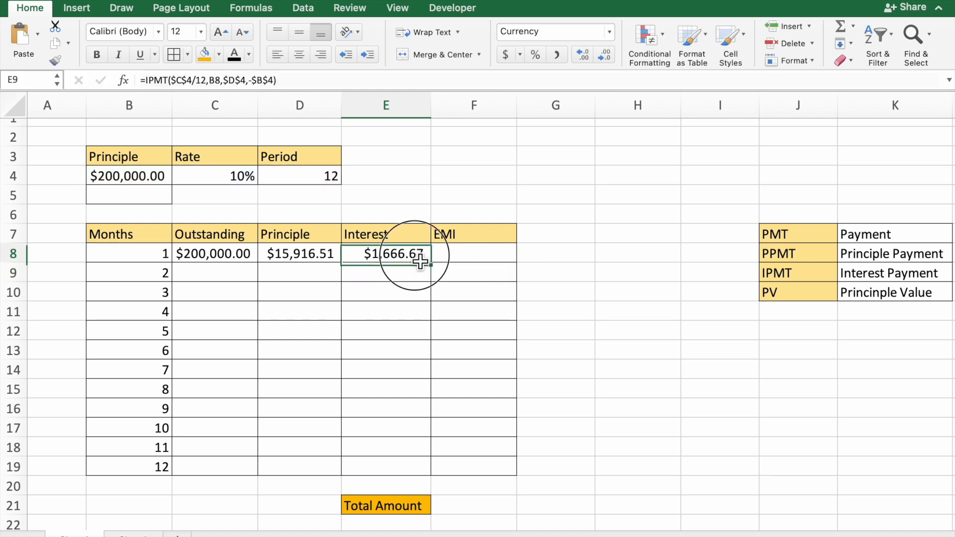
# Begin a PMT formula in F8 for the first month's EMI, with the rate argument $C$4/12.
pyautogui.click(472, 261)
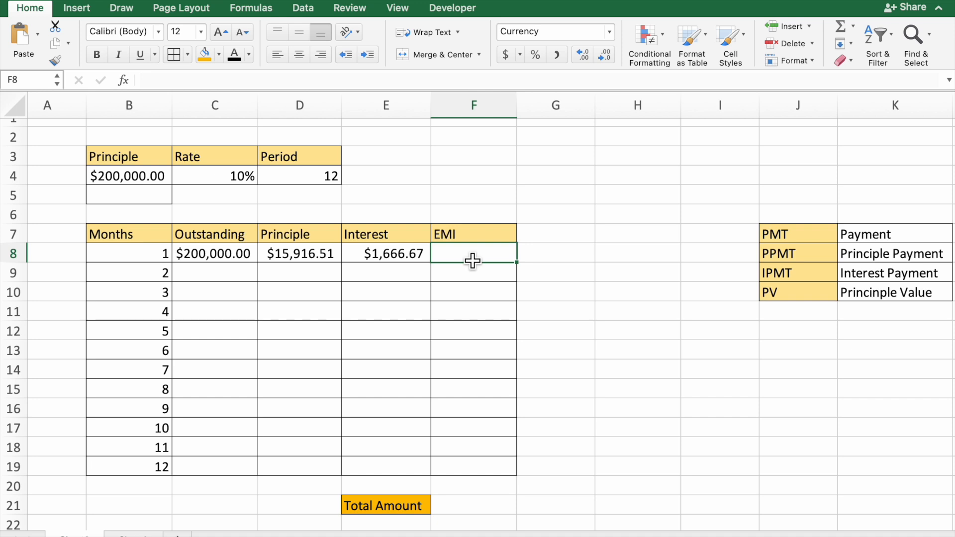
pyautogui.write('=')
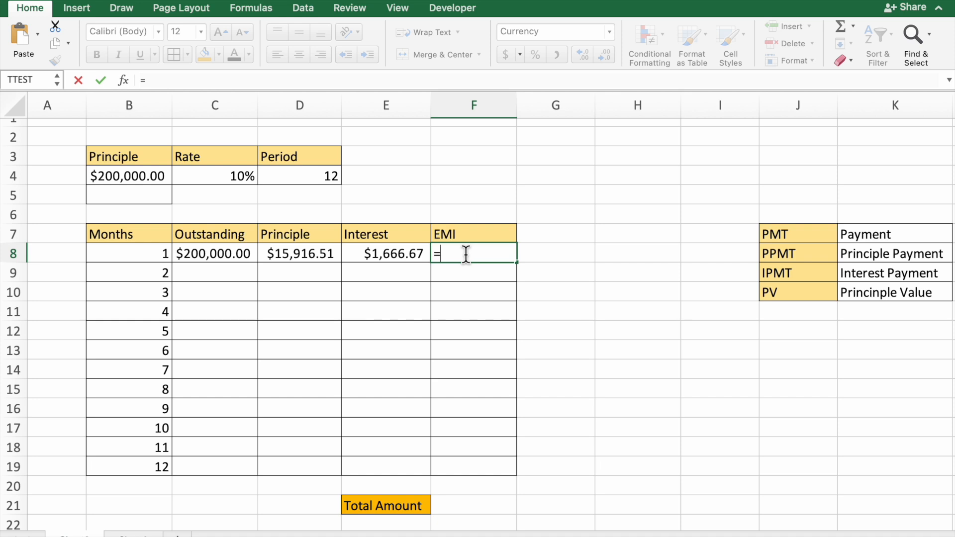
pyautogui.write('pmt')
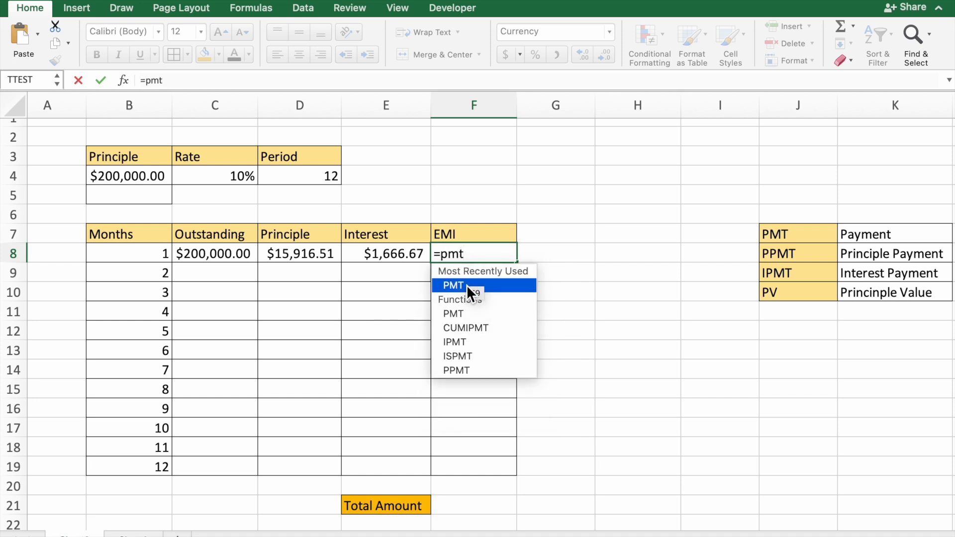
pyautogui.doubleClick(466, 286)
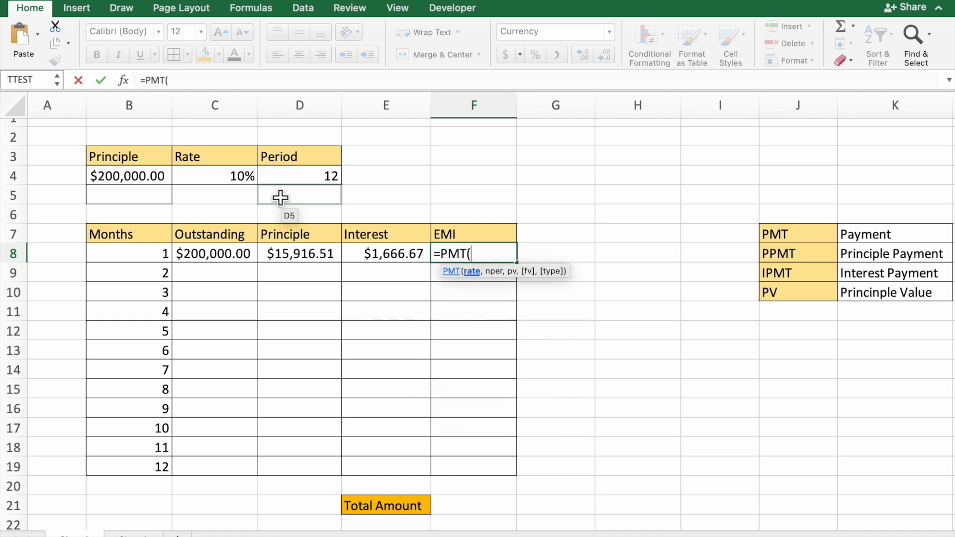
pyautogui.click(253, 182)
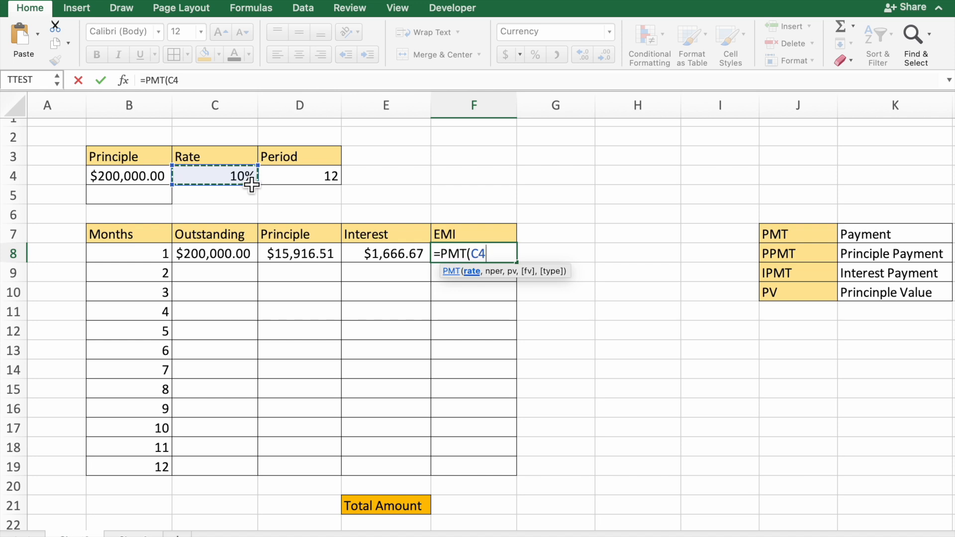
pyautogui.press('F4')
pyautogui.write('/12')
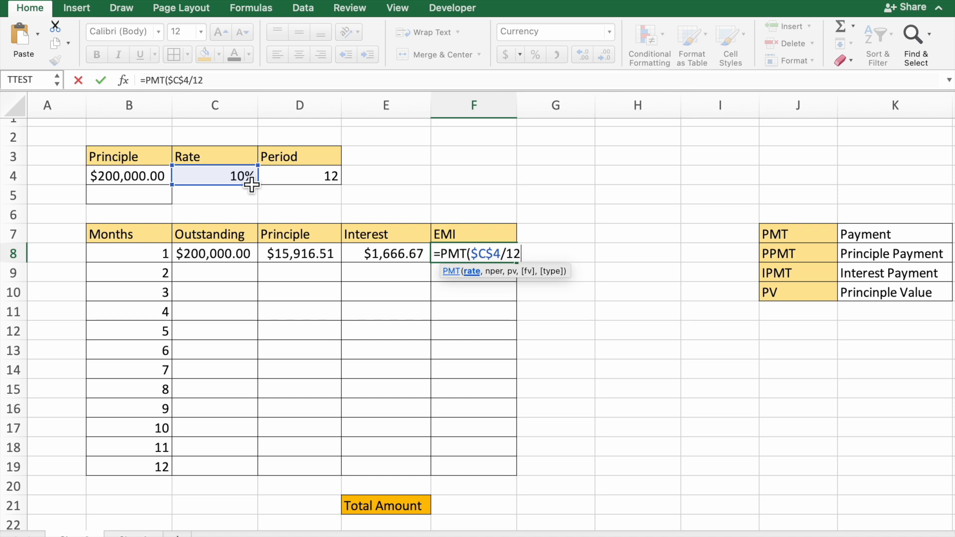
pyautogui.write(',')
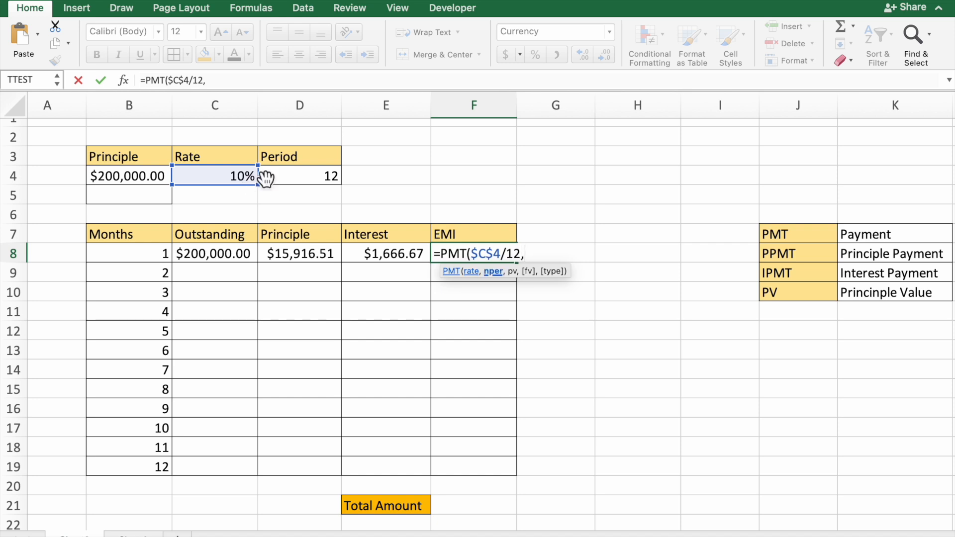
# Complete the PMT formula in F8 with number of periods $D$4 and present value $B$4.
pyautogui.click(309, 181)
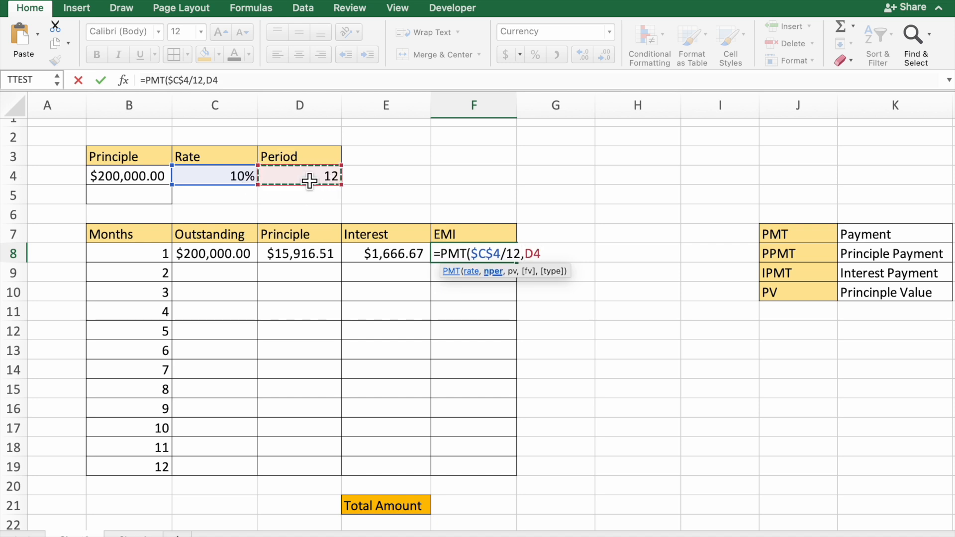
pyautogui.press('F4')
pyautogui.write(',')
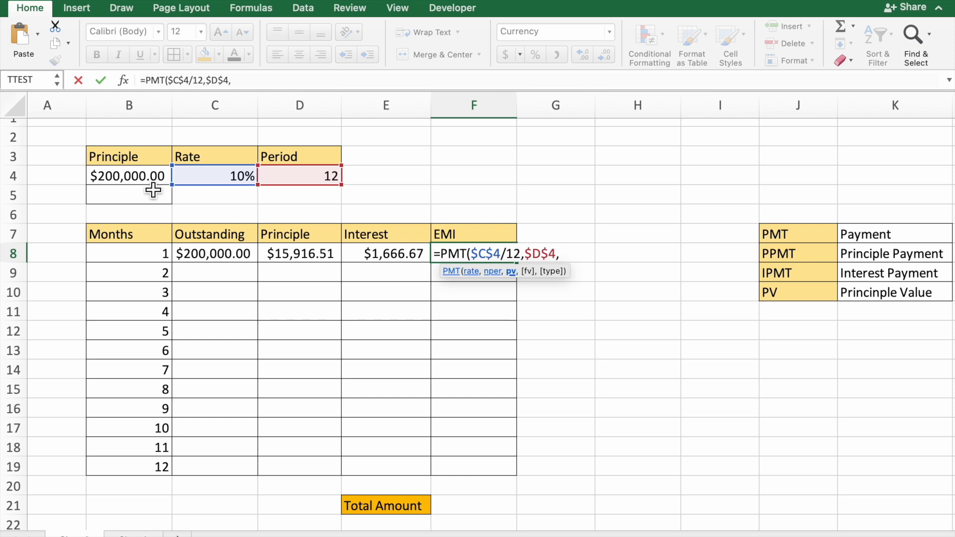
pyautogui.click(152, 185)
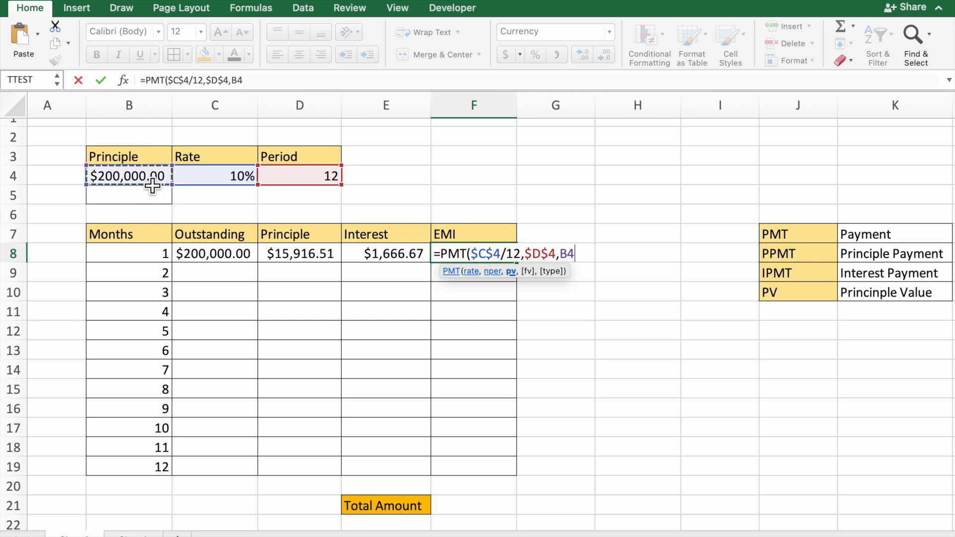
pyautogui.press('F4')
pyautogui.write(')')
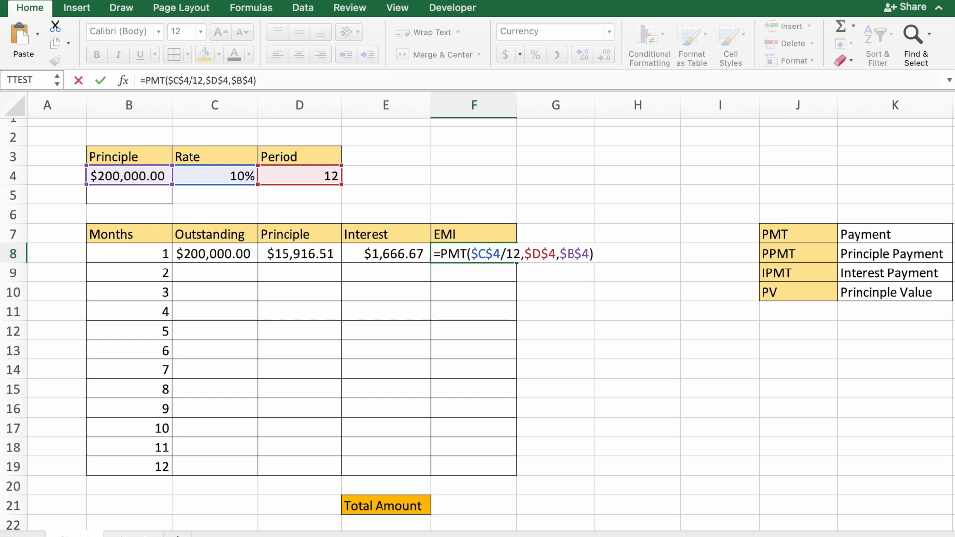
pyautogui.press('Return')
# Make the present value negative in F8's formula so it reads =PMT($C$4/12,$D$4,-$B$4).
pyautogui.doubleClick(459, 255)
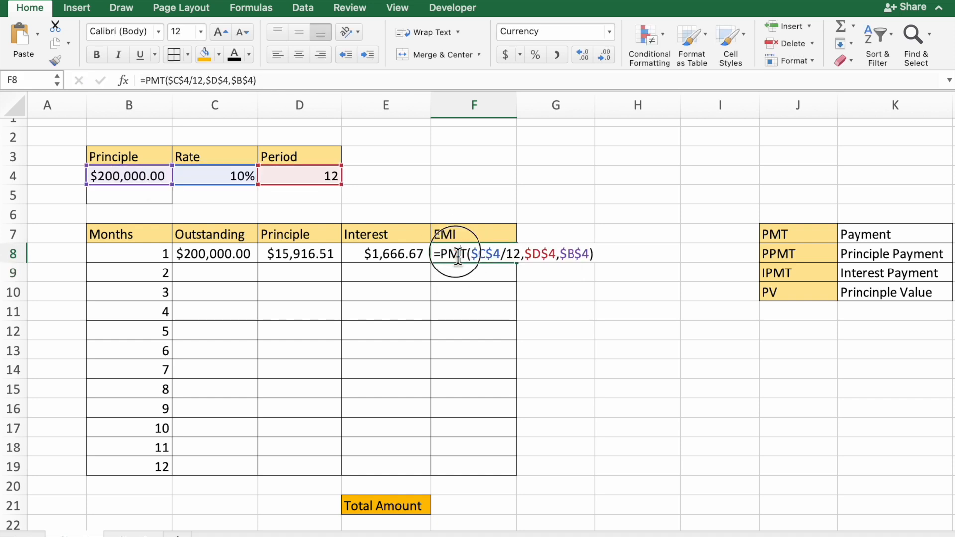
pyautogui.click(559, 254)
pyautogui.write('-')
pyautogui.press('Return')
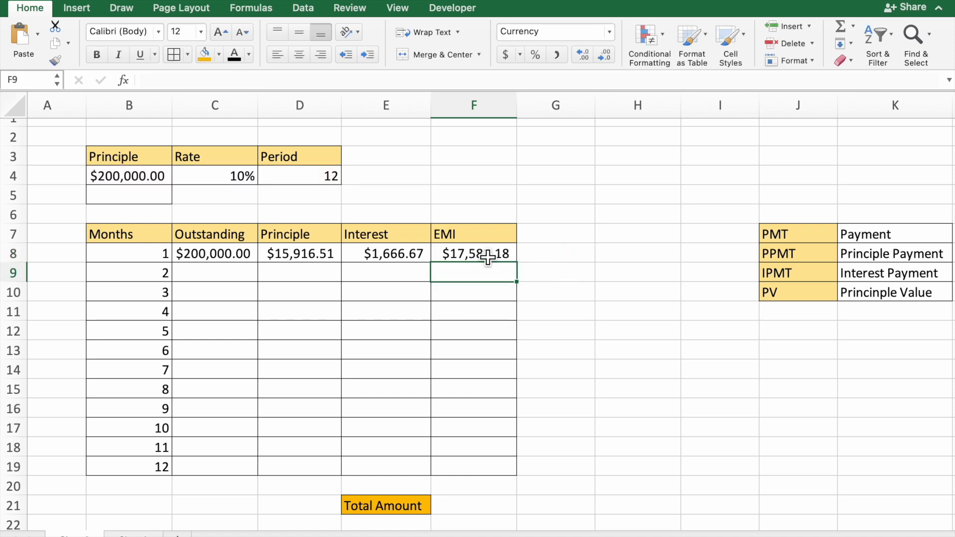
# Fill the EMI, Interest and Principle formulas from row 8 down to row 19 for all 12 months.
pyautogui.click(490, 258)
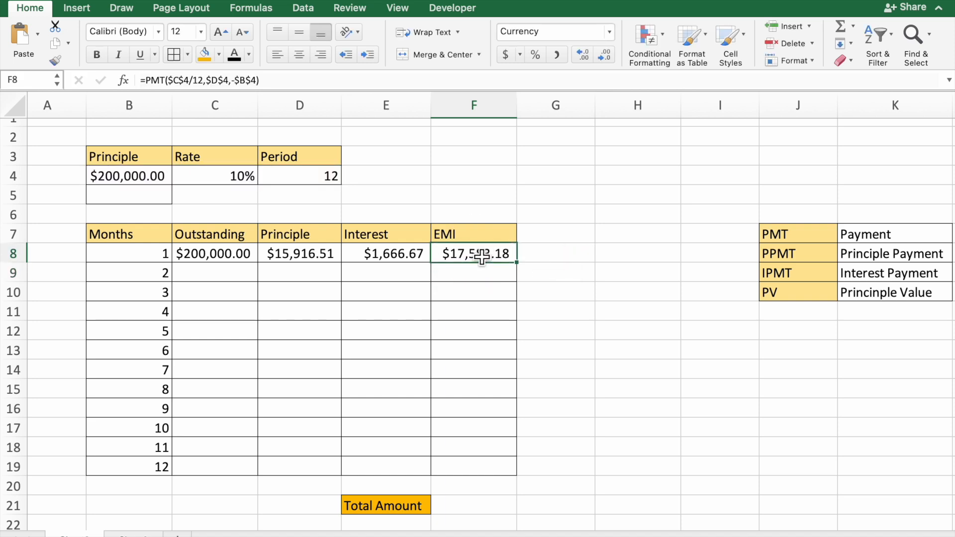
pyautogui.click(518, 262)
pyautogui.moveTo(525, 267); pyautogui.dragTo(508, 472)
pyautogui.click(419, 258)
pyautogui.moveTo(432, 264); pyautogui.dragTo(419, 483)
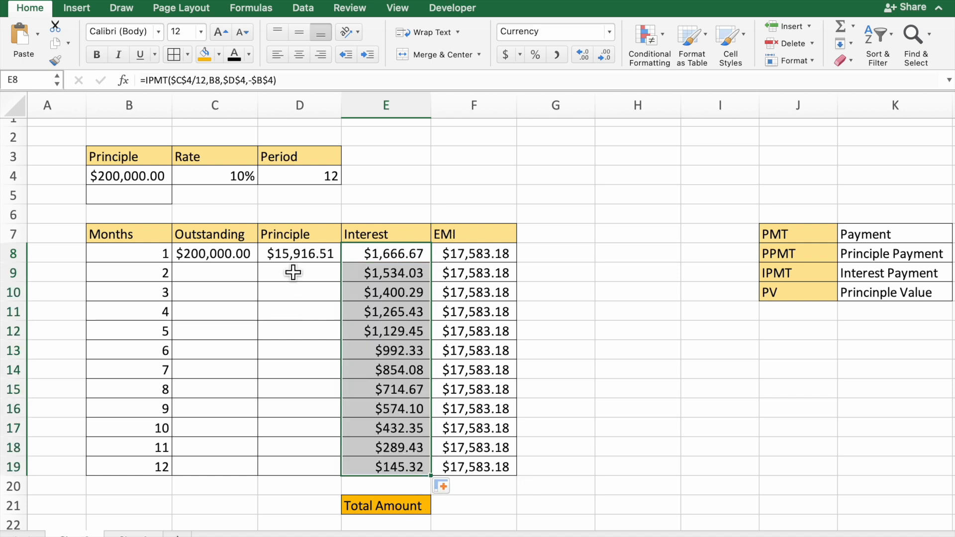
pyautogui.click(302, 257)
pyautogui.moveTo(350, 267); pyautogui.dragTo(338, 467)
# Calculate the second month's Outstanding in C9 by subtracting the first month's EMI, using =C8-F8.
pyautogui.click(243, 277)
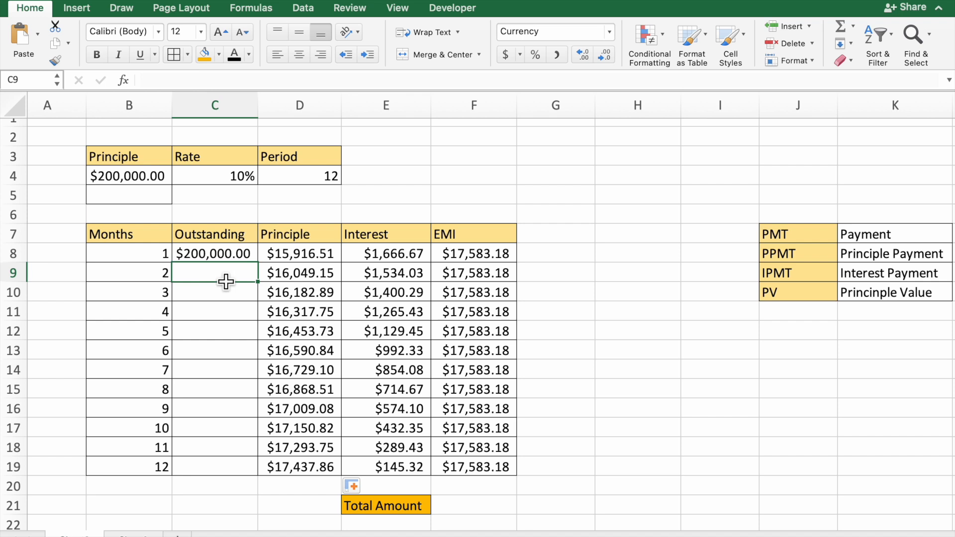
pyautogui.write('=')
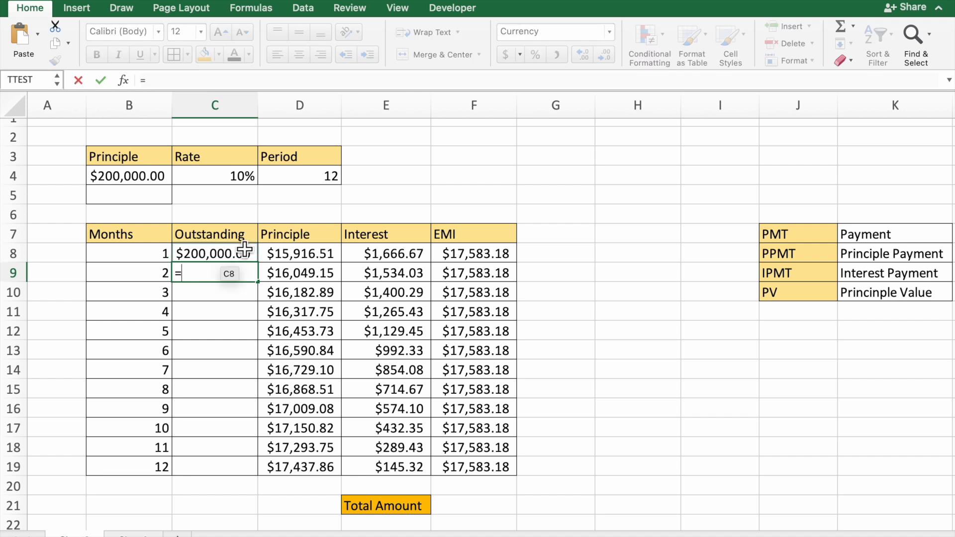
pyautogui.click(234, 256)
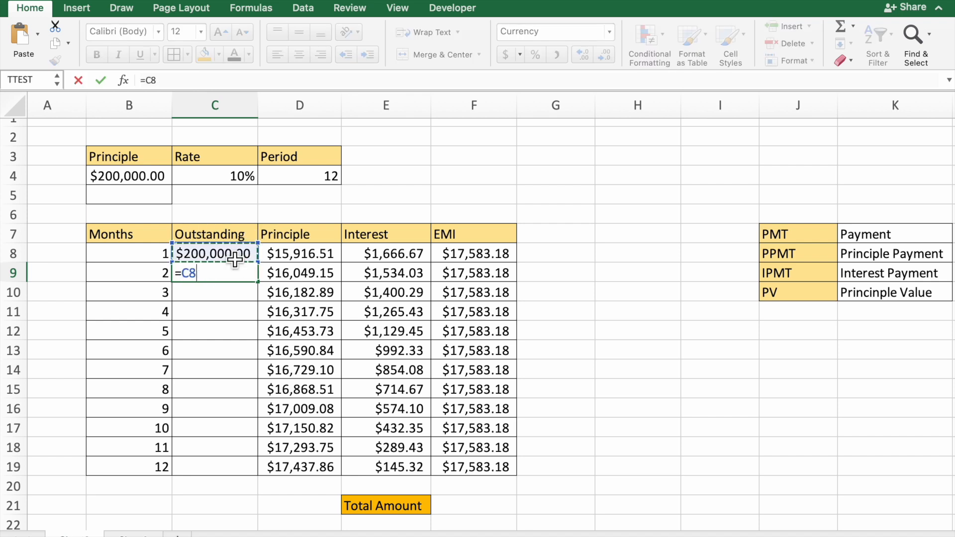
pyautogui.write('-')
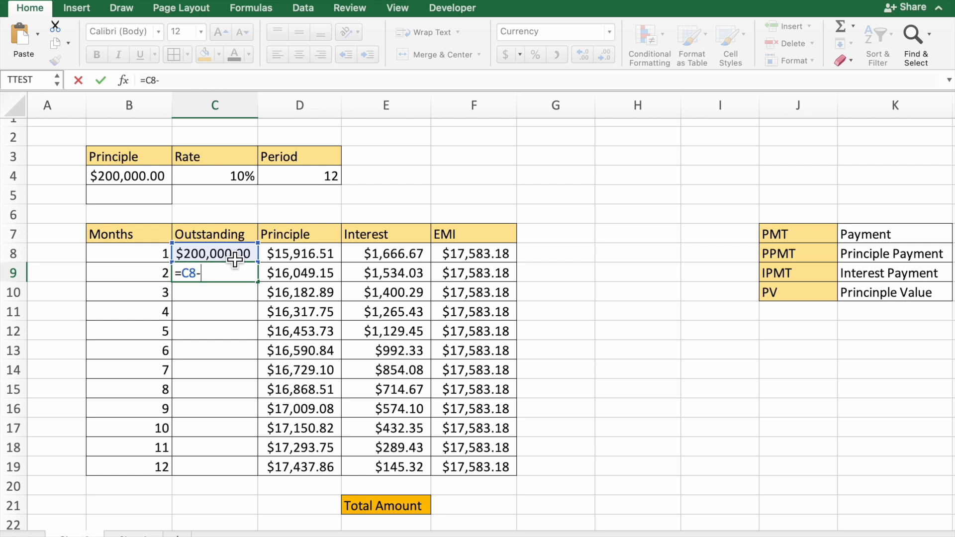
pyautogui.click(483, 256)
pyautogui.press('Return')
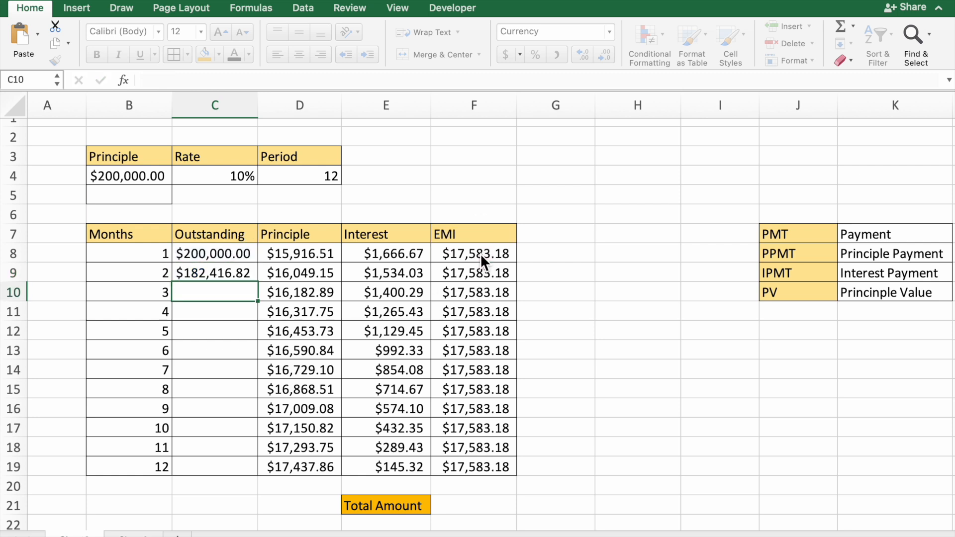
# Fill the Outstanding formula from C9 down to C19 for the remaining months.
pyautogui.click(259, 281)
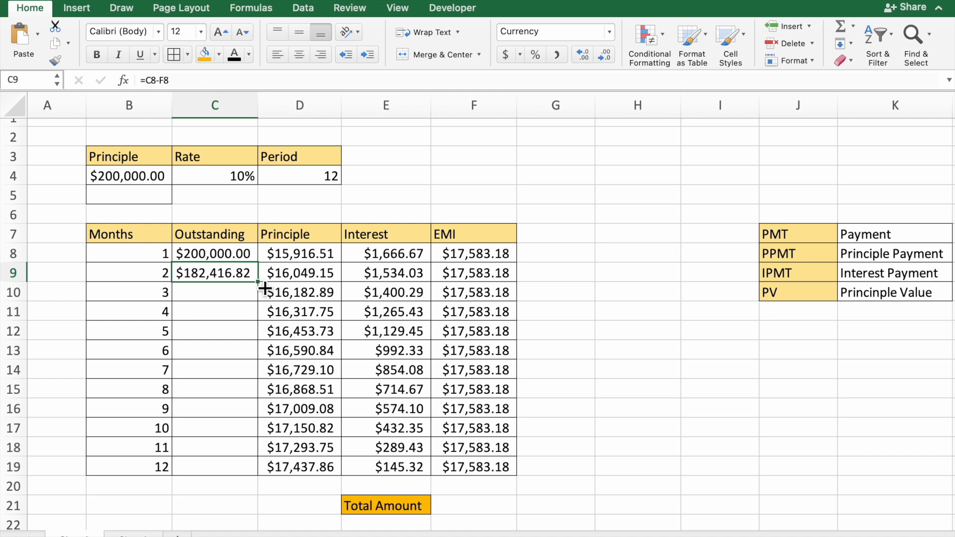
pyautogui.moveTo(260, 283); pyautogui.dragTo(252, 482)
pyautogui.click(236, 433)
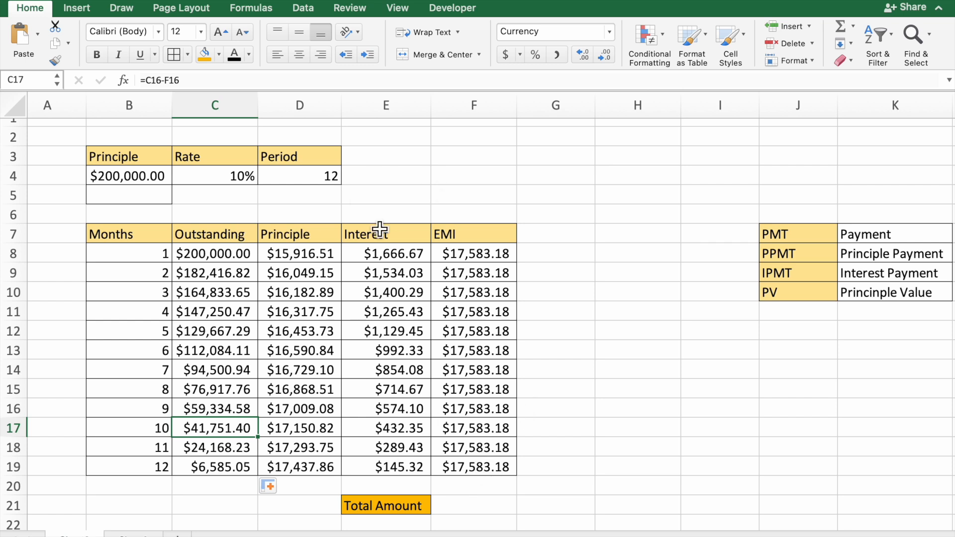
# Calculate the Total Amount in F21 by summing the EMI column with =SUM(F8:F19).
pyautogui.click(475, 512)
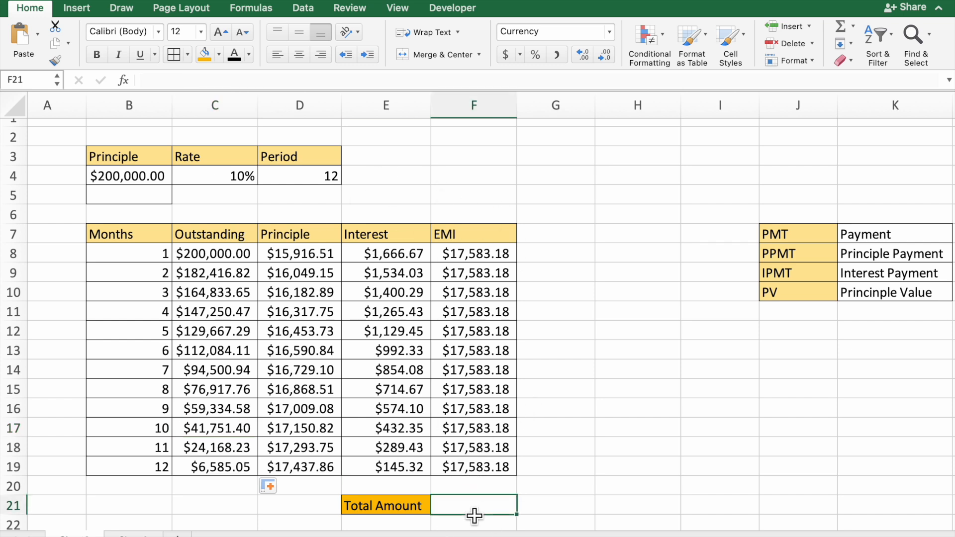
pyautogui.write('=')
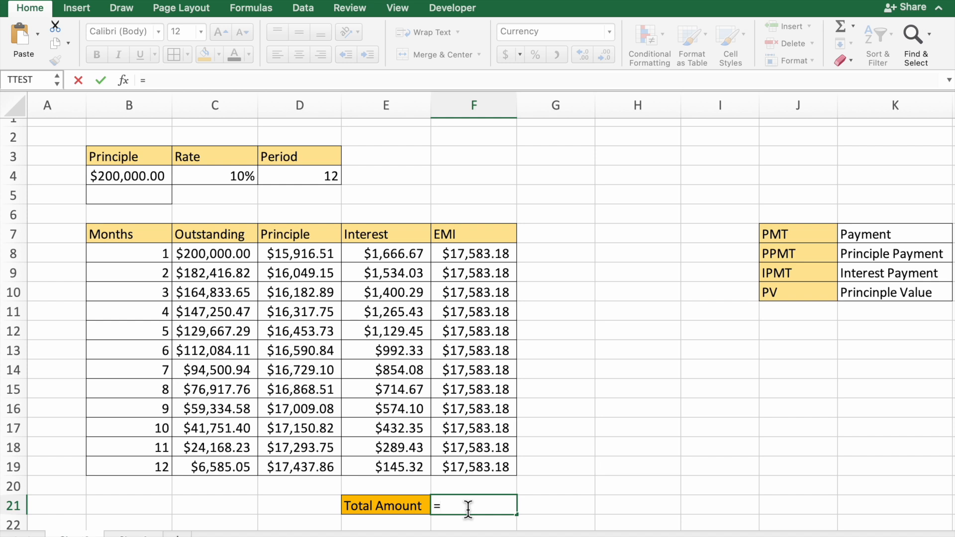
pyautogui.write('su')
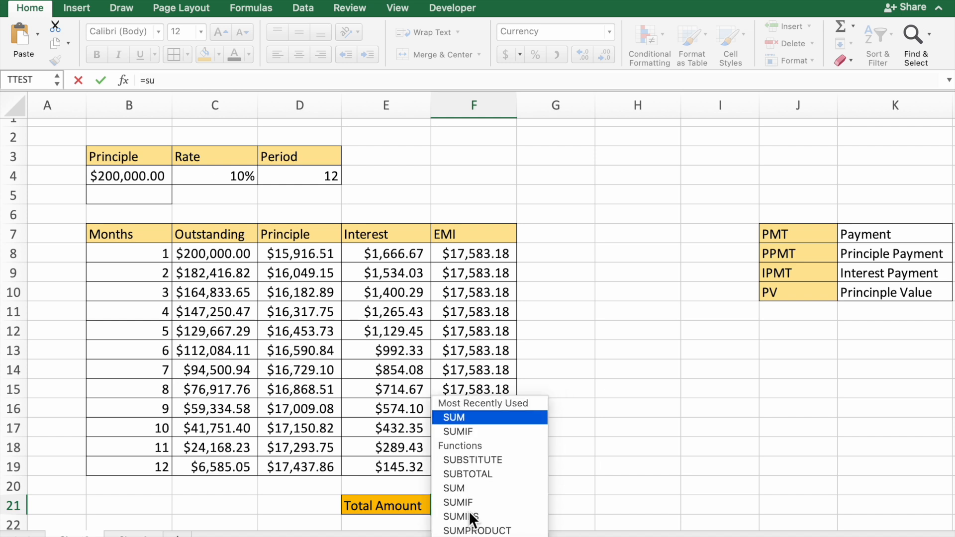
pyautogui.write('m')
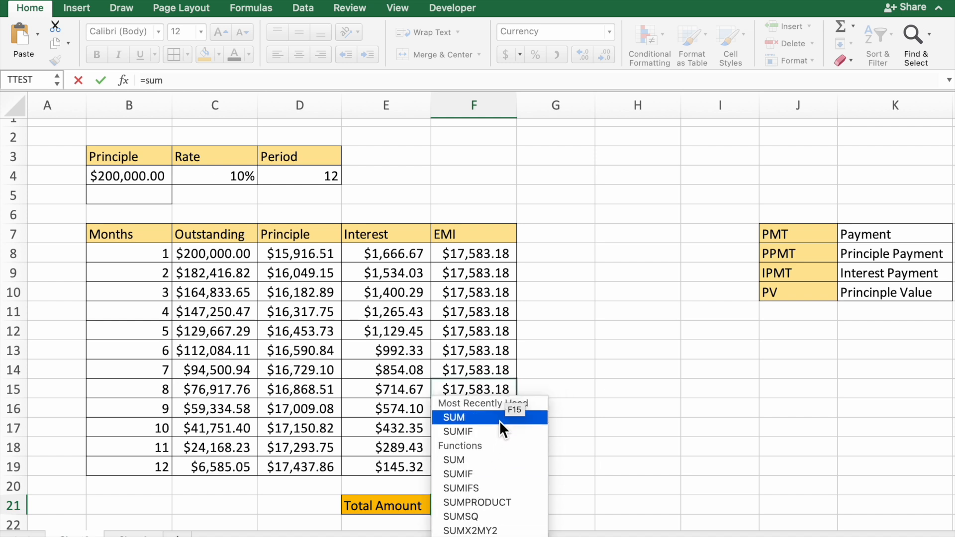
pyautogui.doubleClick(499, 421)
pyautogui.click(503, 260)
pyautogui.moveTo(504, 260); pyautogui.dragTo(490, 474)
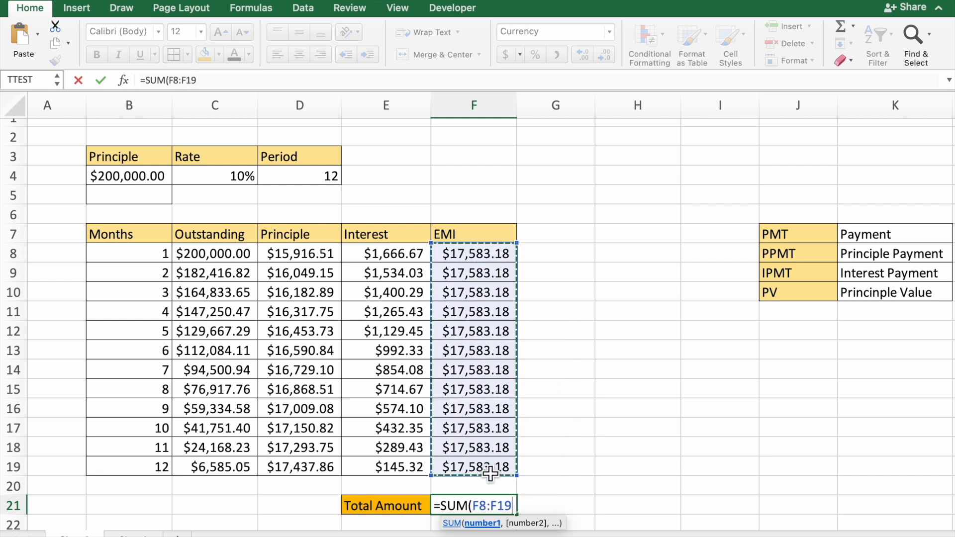
pyautogui.write(')')
pyautogui.press('Return')
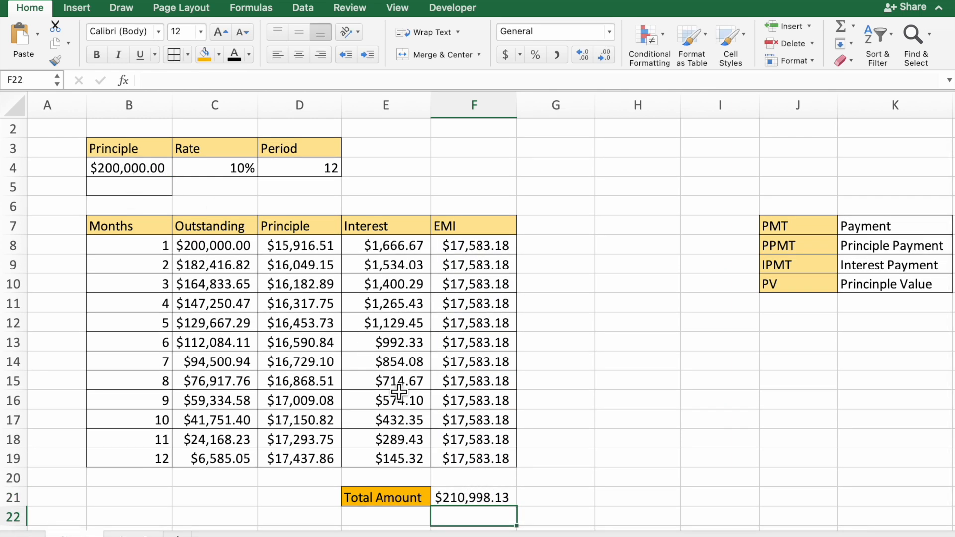
pyautogui.click(512, 502)
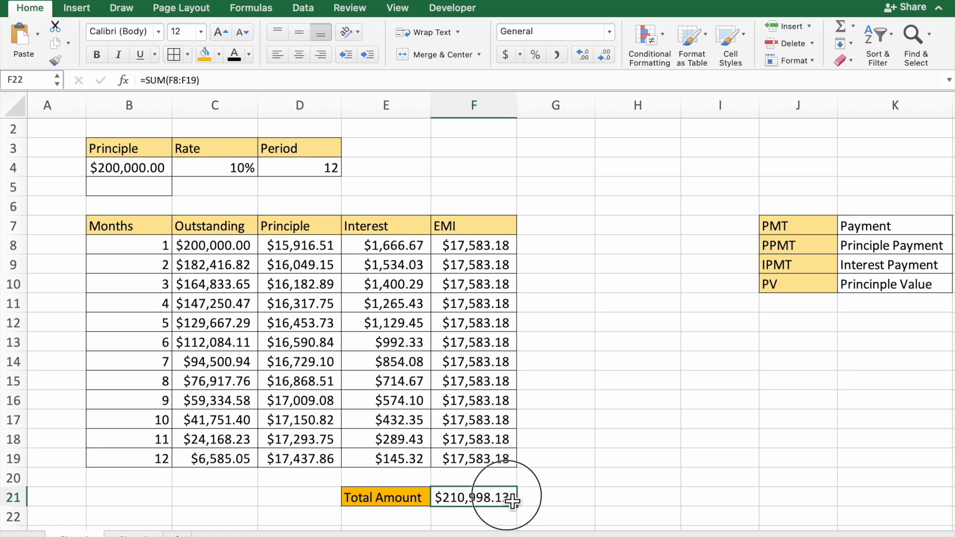